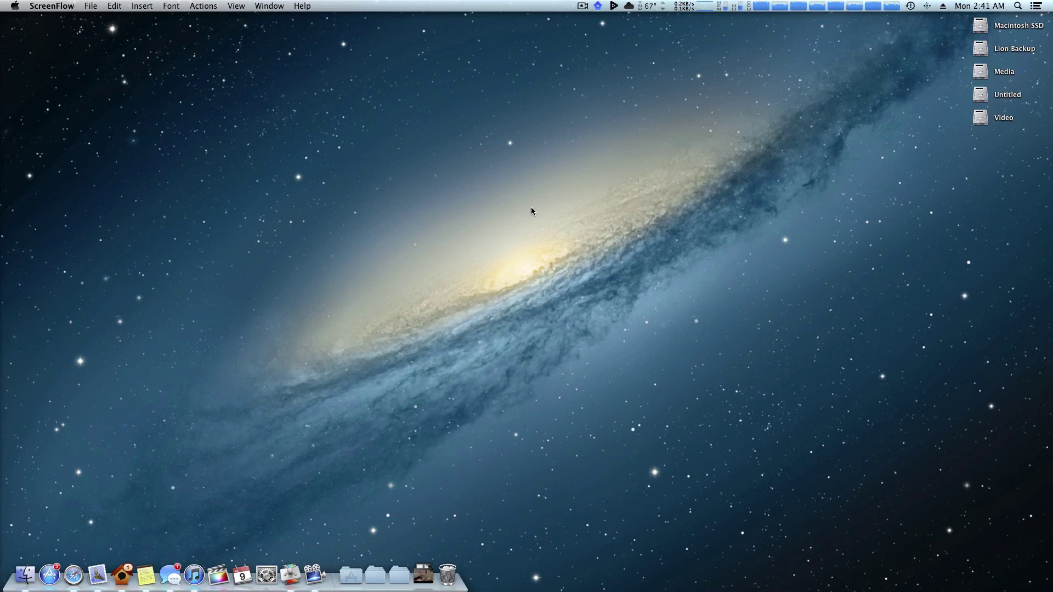
Open About This Mac to show OS X 10.8, a 3.2 GHz Intel Core i7 and 12 GB memory.
left_click(15, 6)
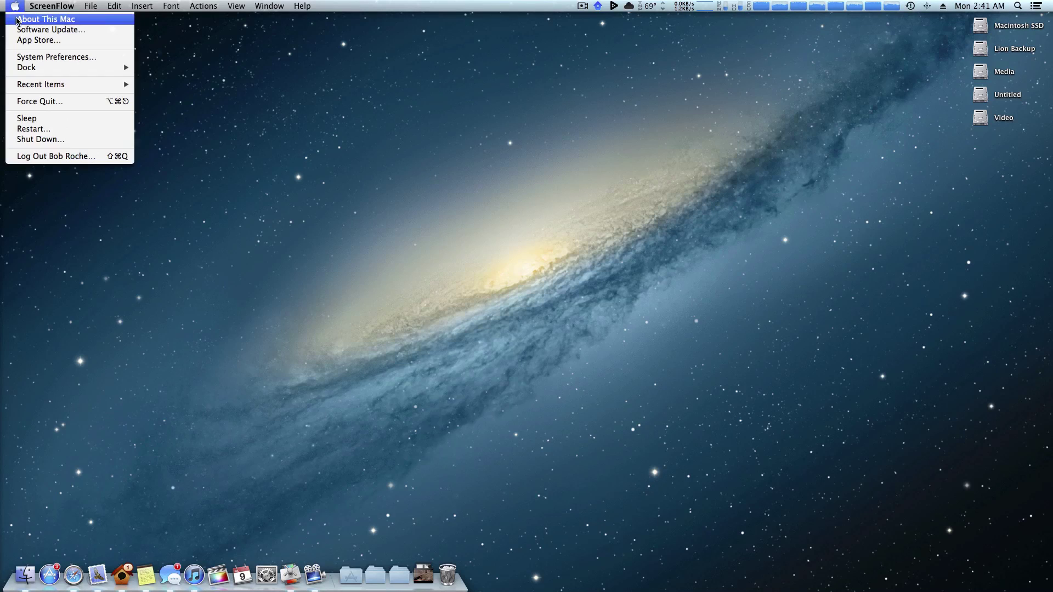
left_click(19, 22)
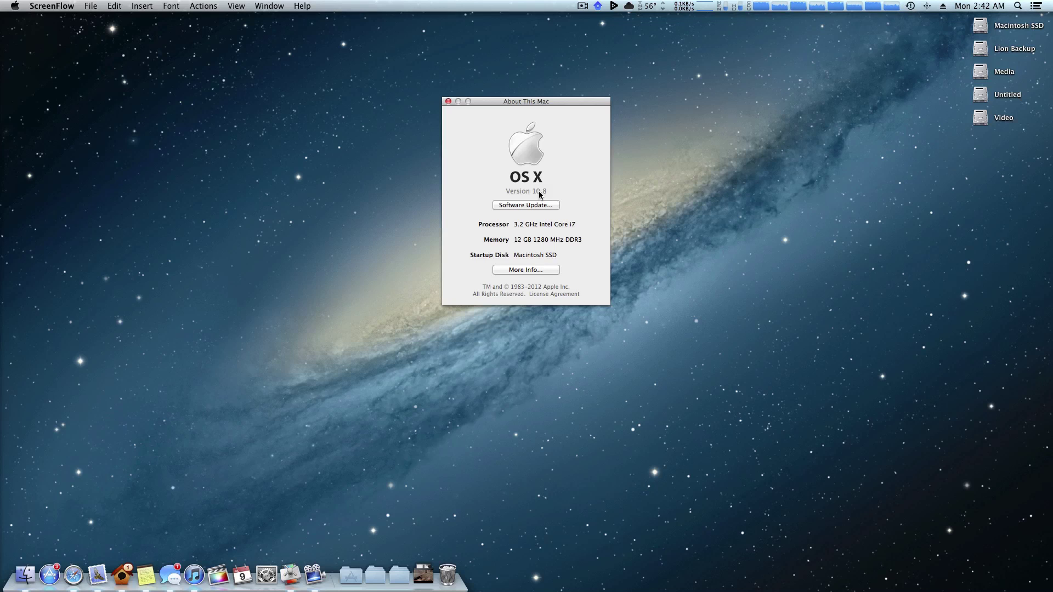
left_click(15, 6)
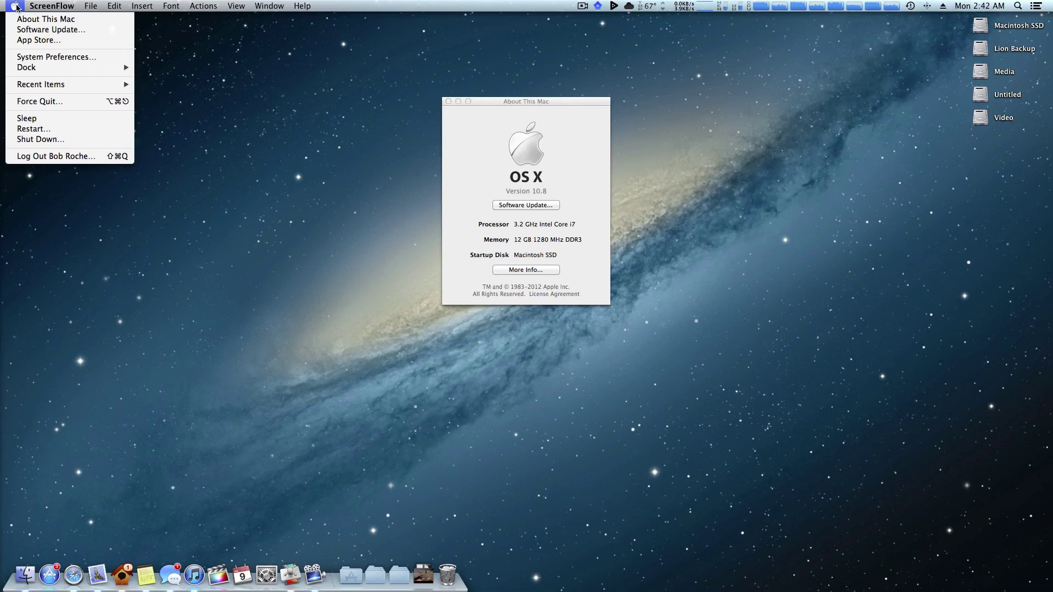
Run Software Update, close About This Mac, then quit App Store after reviewing the listed updates.
left_click(71, 31)
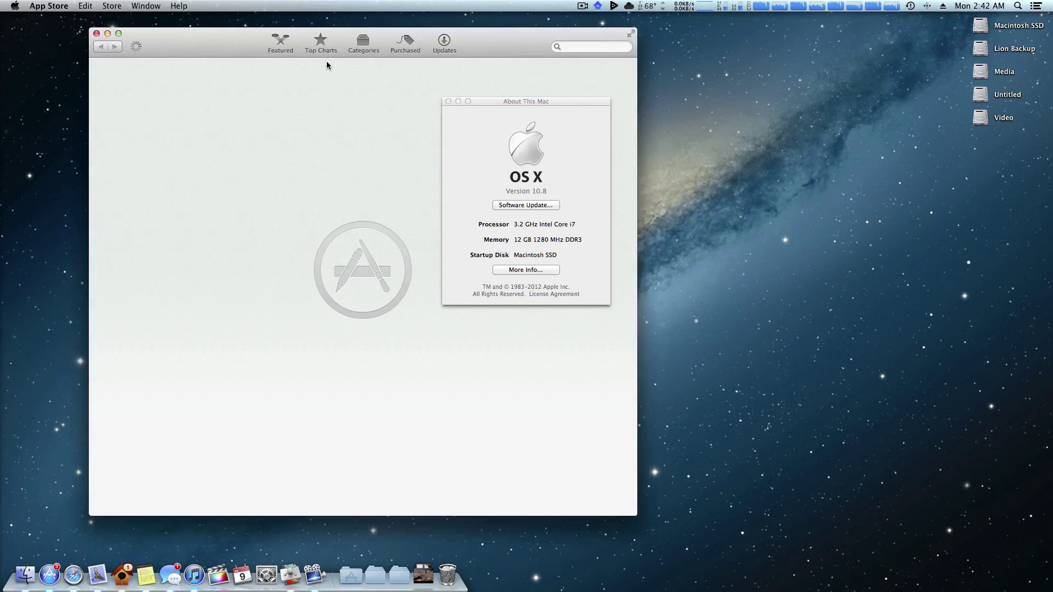
left_click(450, 102)
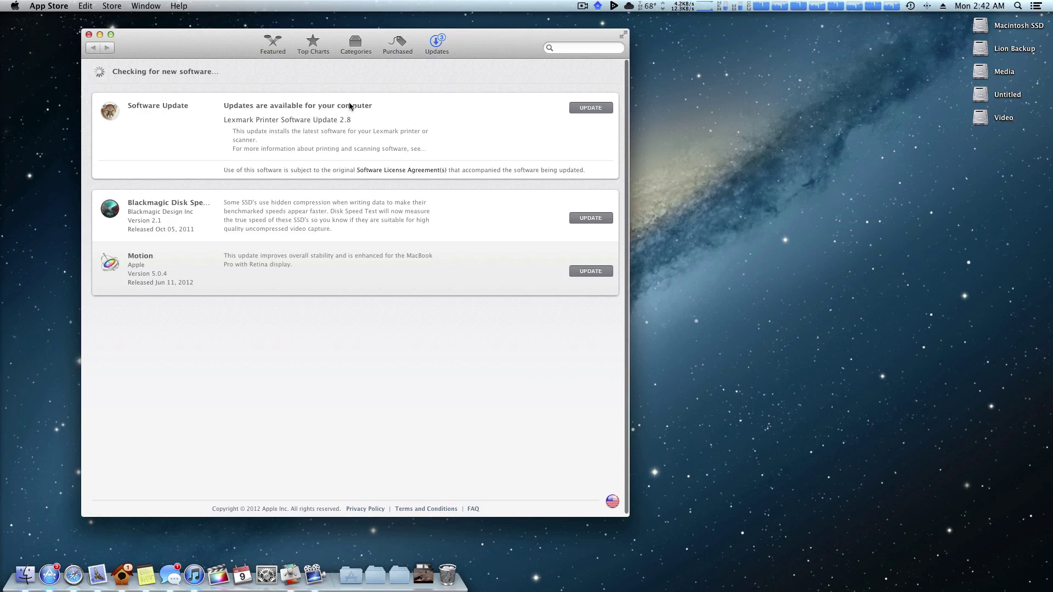
left_click(88, 35)
Switch to Safari's OS X Lion Update 10.7.4 Client Combo page, then hide the browser.
left_click(15, 6)
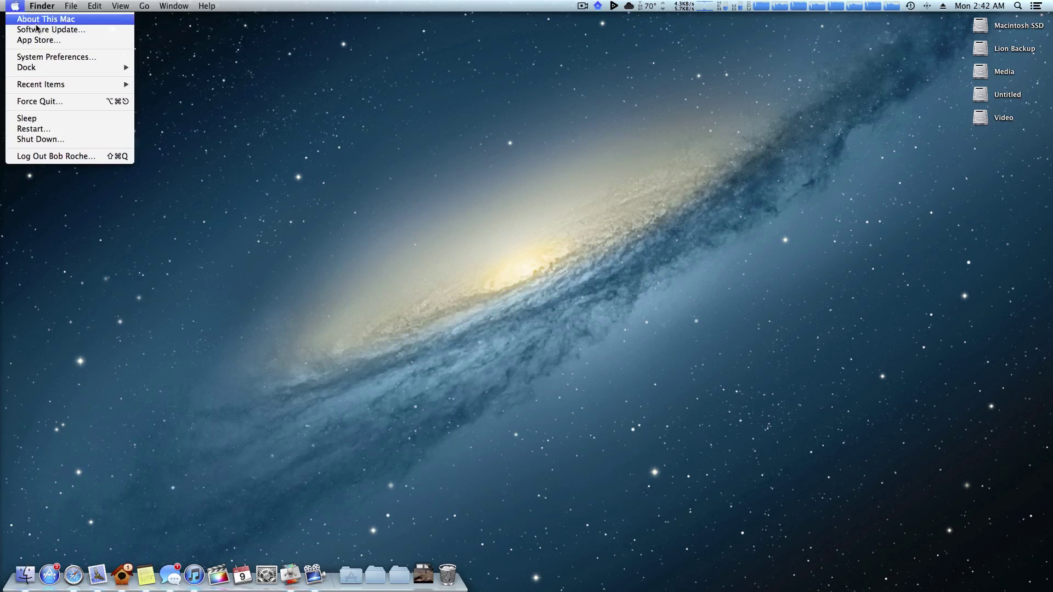
left_click(442, 131)
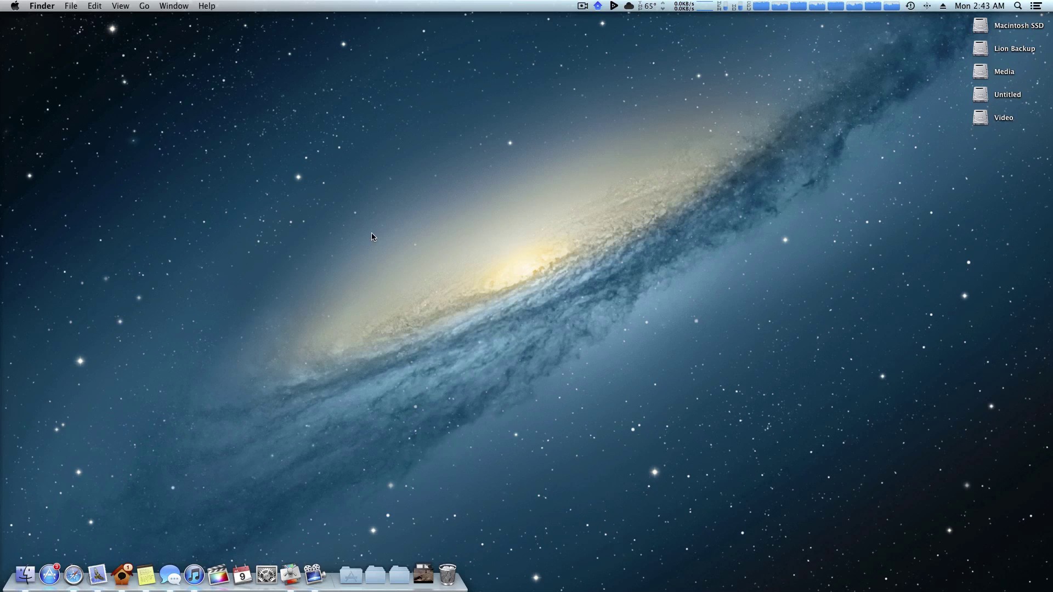
key("super+Tab")
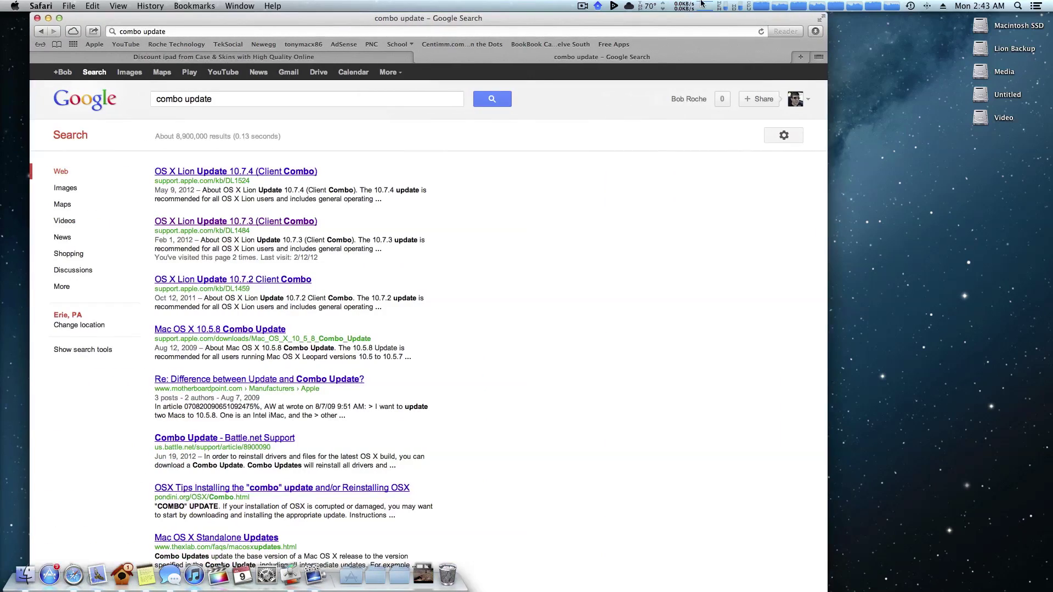
triple_click(235, 101)
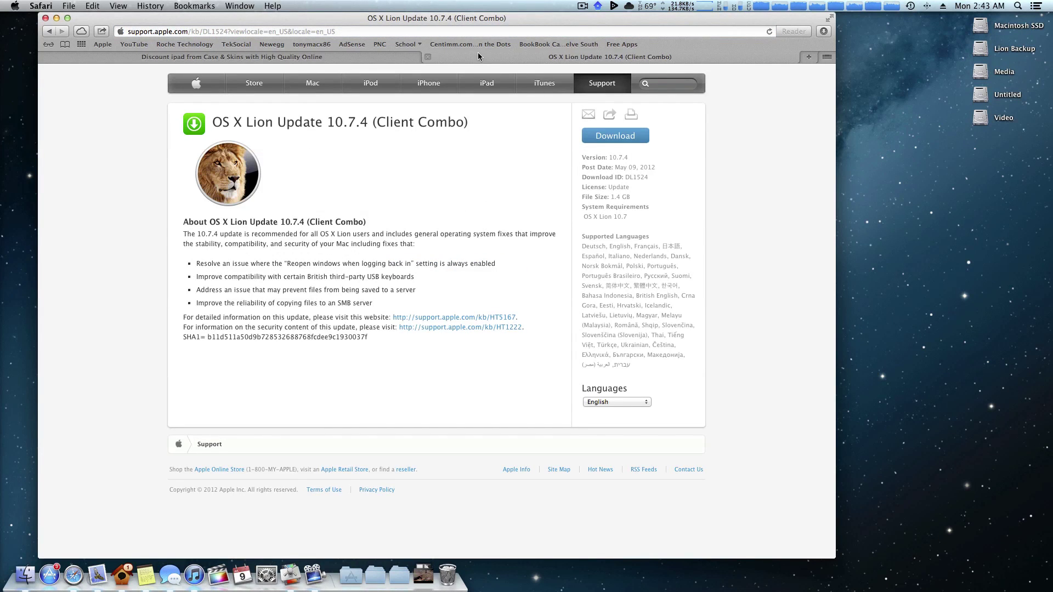
key("ctrl+Right")
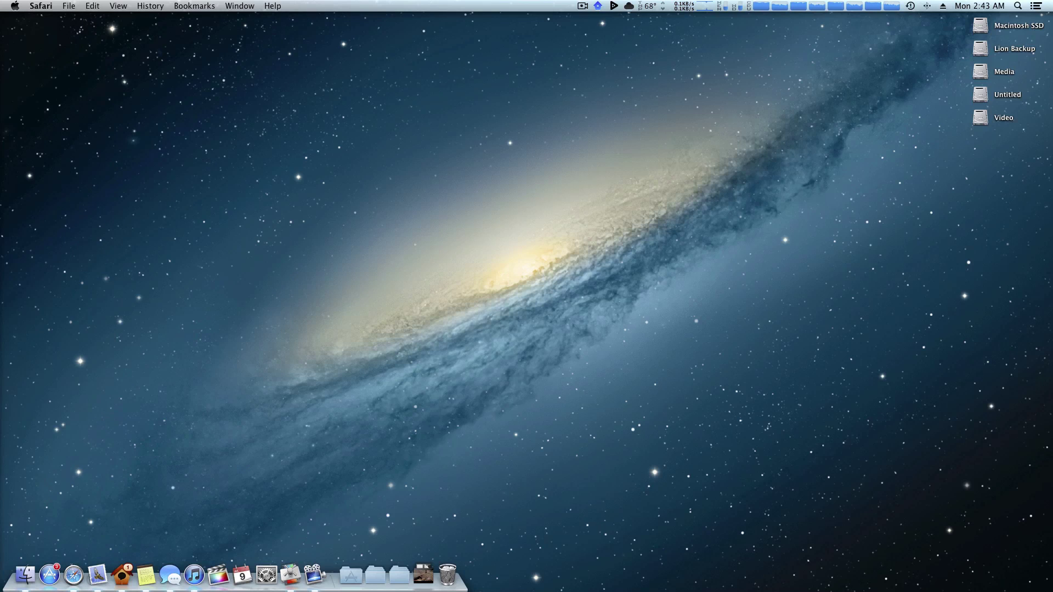
left_click(543, 235)
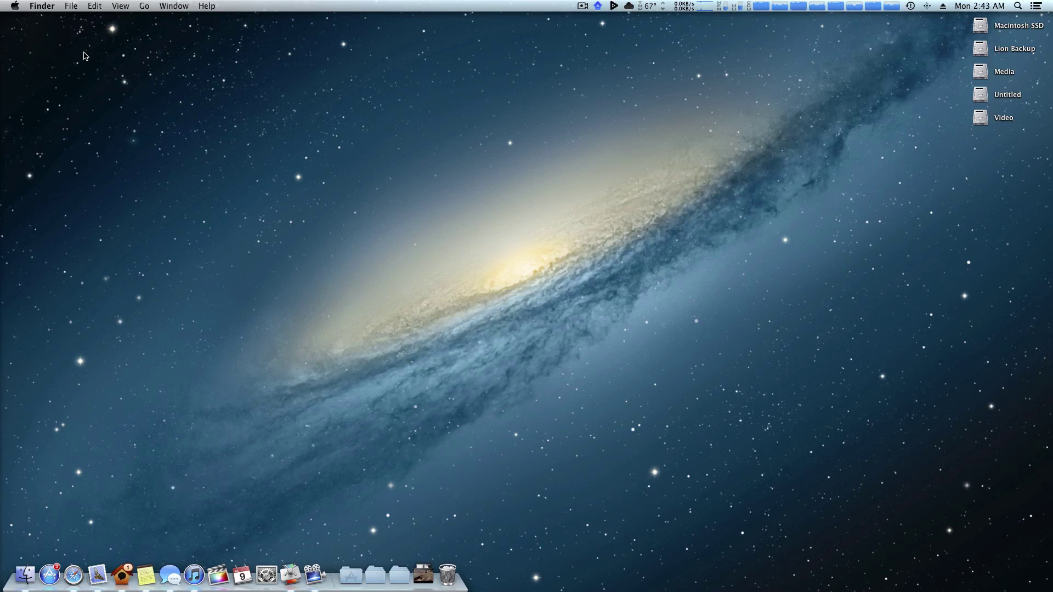
left_click(15, 5)
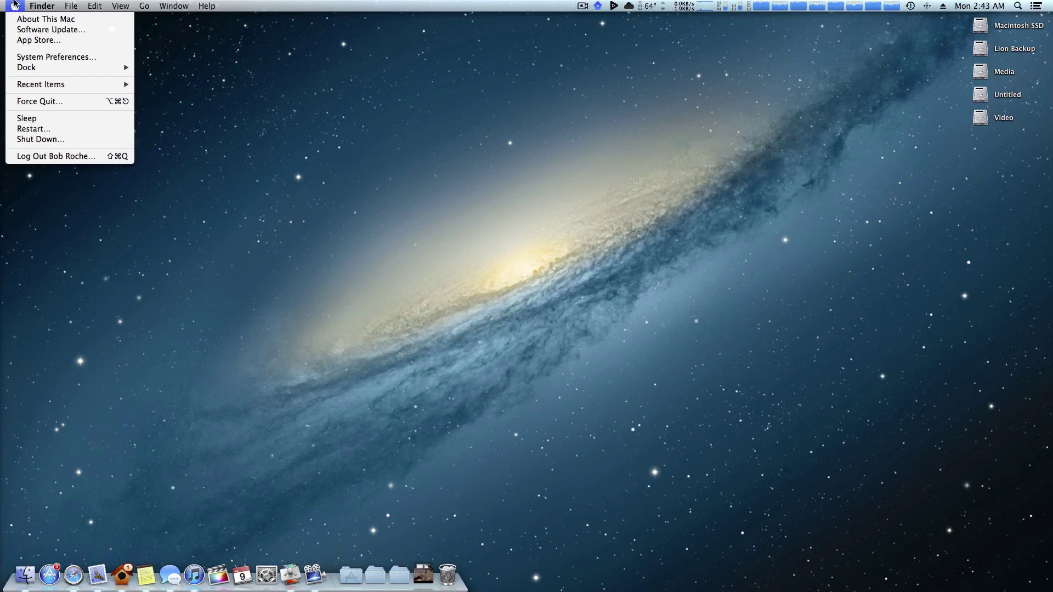
left_click(66, 31)
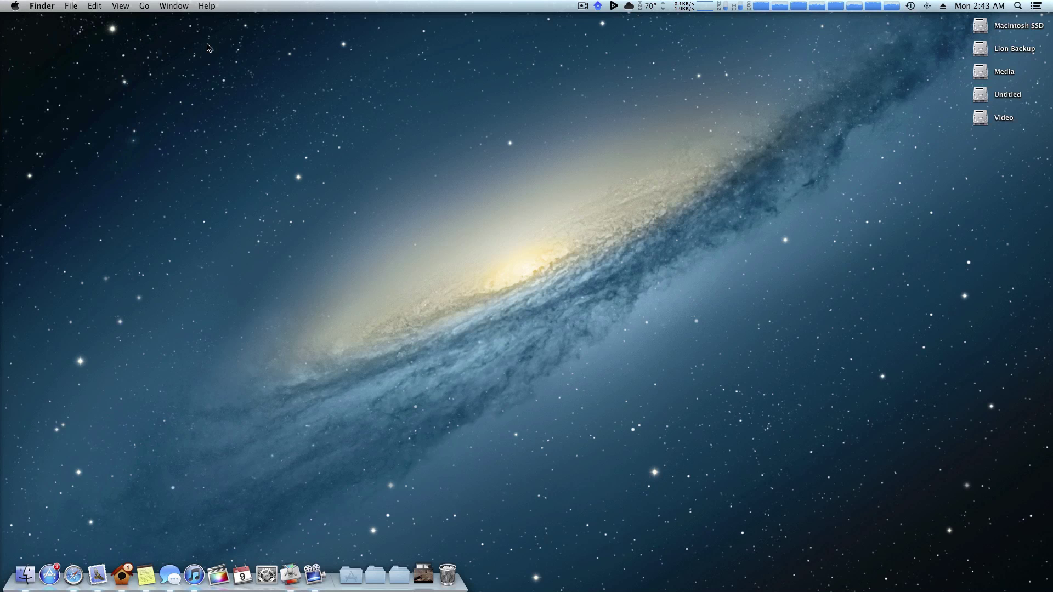
left_click(15, 6)
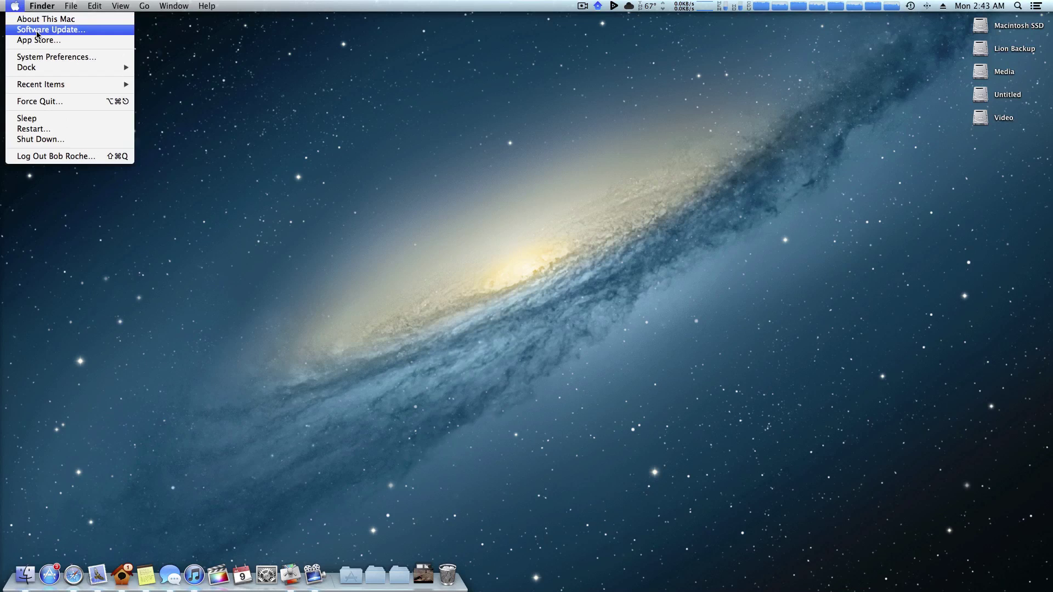
left_click(53, 33)
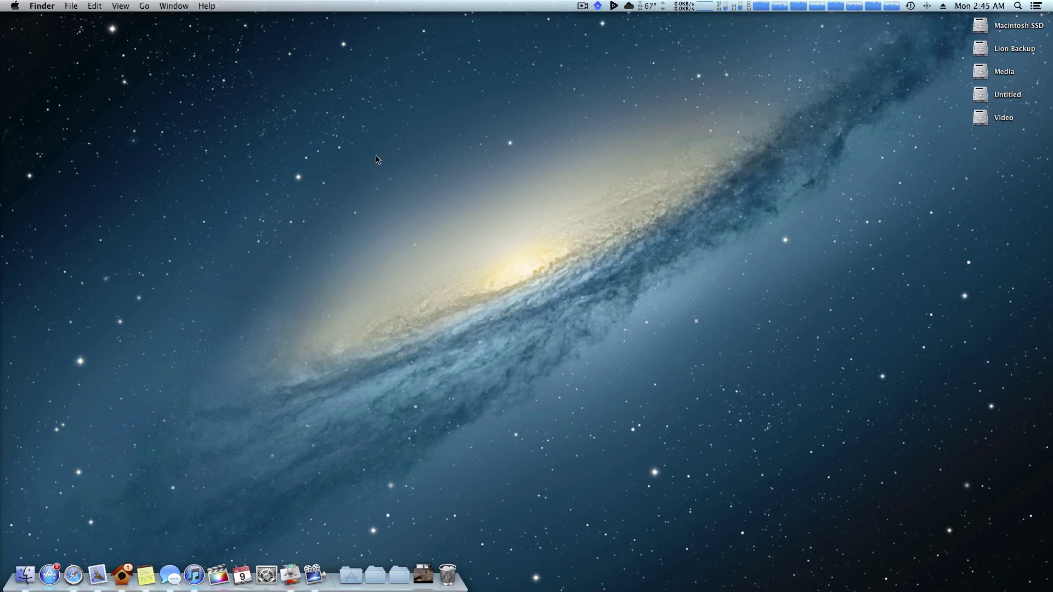
left_click(16, 6)
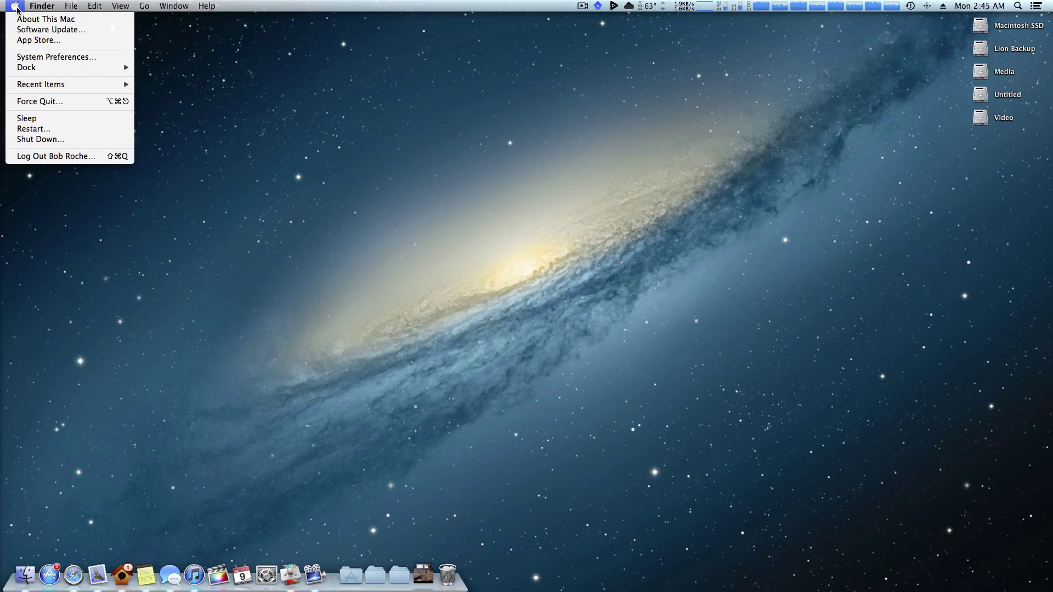
left_click(16, 7)
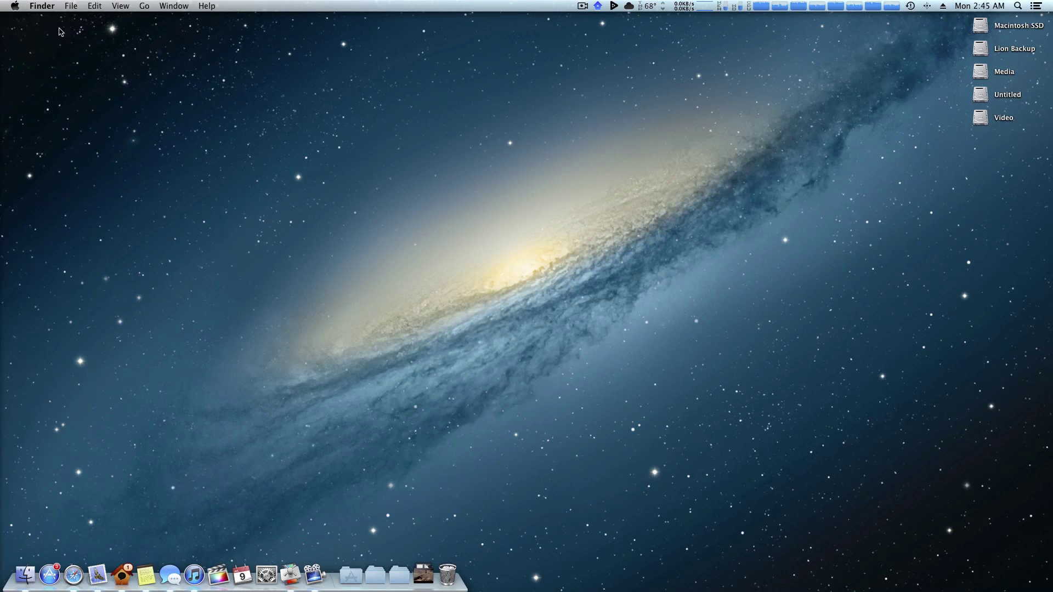
left_click(15, 6)
left_click(298, 115)
left_click(19, 8)
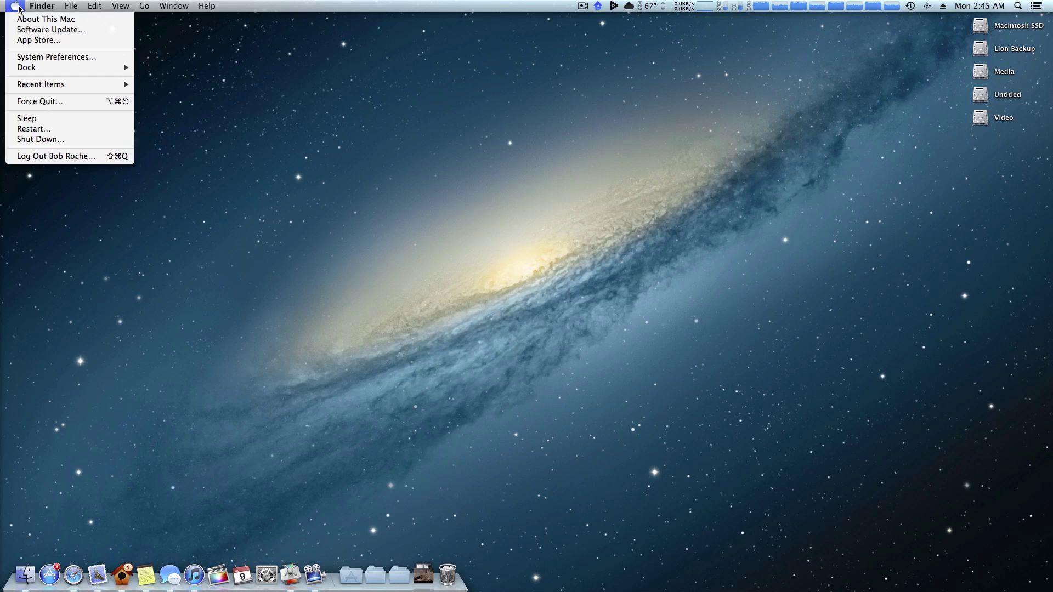
left_click(193, 42)
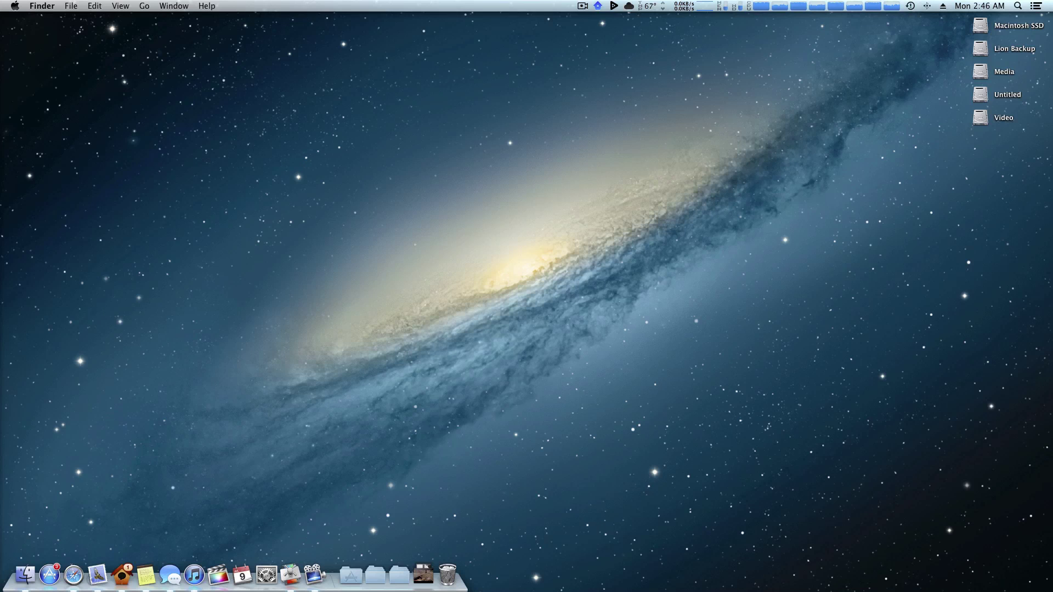
left_click_drag(0, 142, 550, 124)
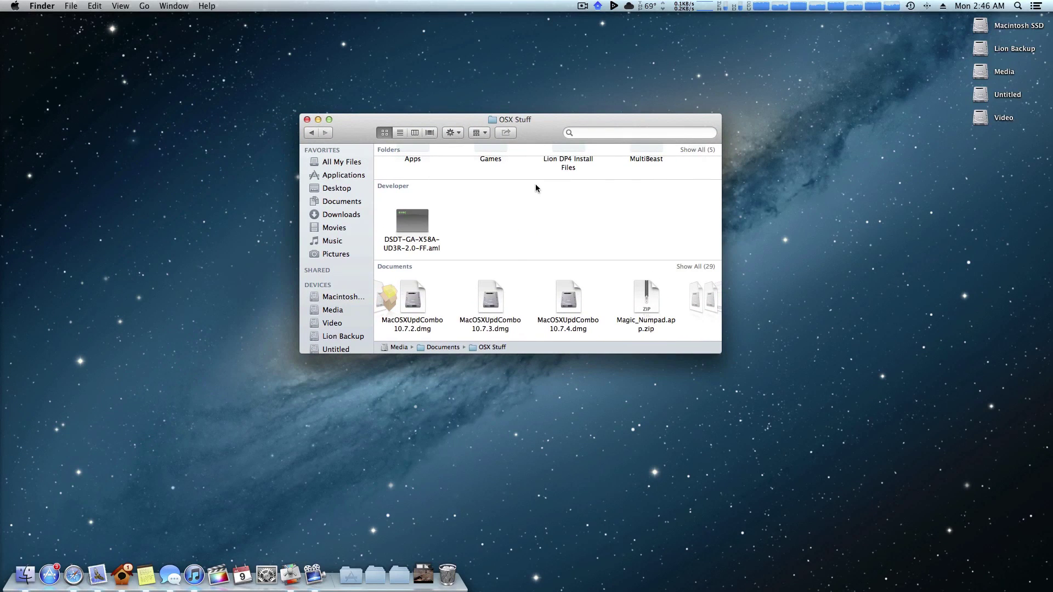
Select the 10.7.2 and 10.7.3 MacOSXUpdCombo images in OSX Stuff, ending on 10.7.4.
left_click(417, 307)
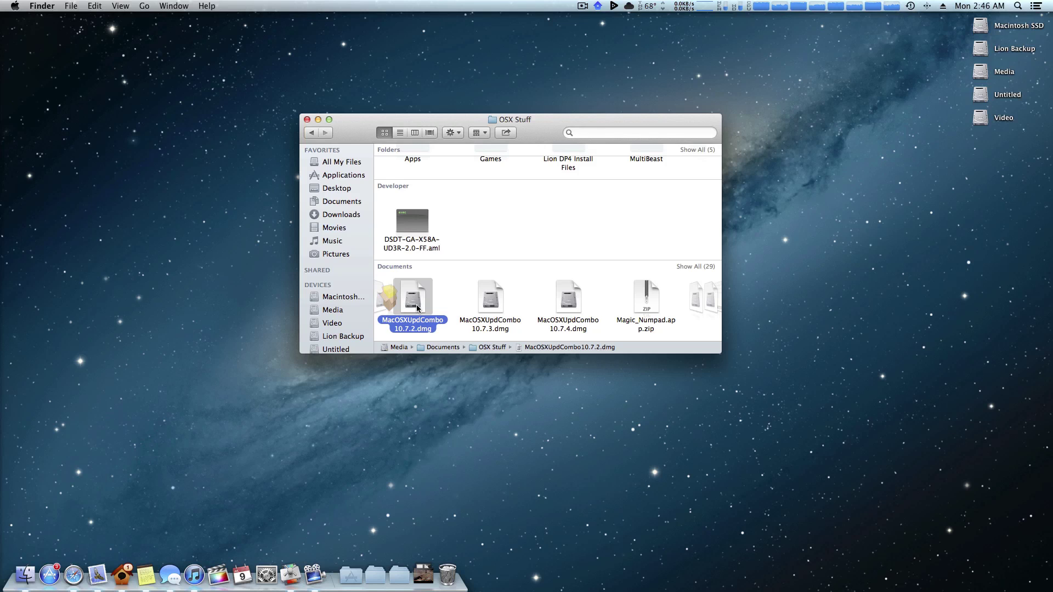
key("Right")
key("Right")
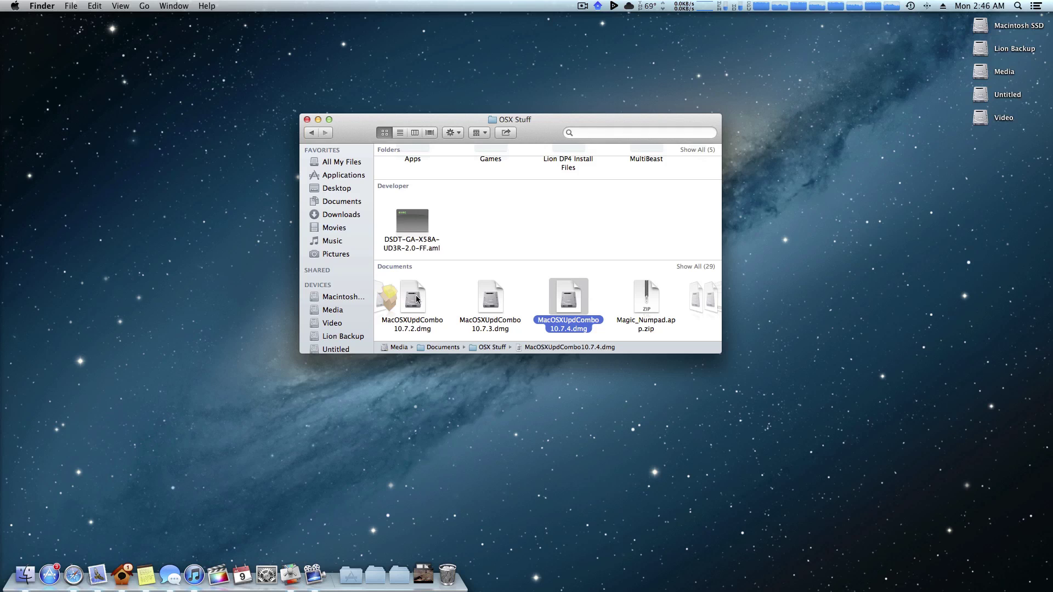
left_click(19, 7)
left_click(19, 7)
left_click(574, 210)
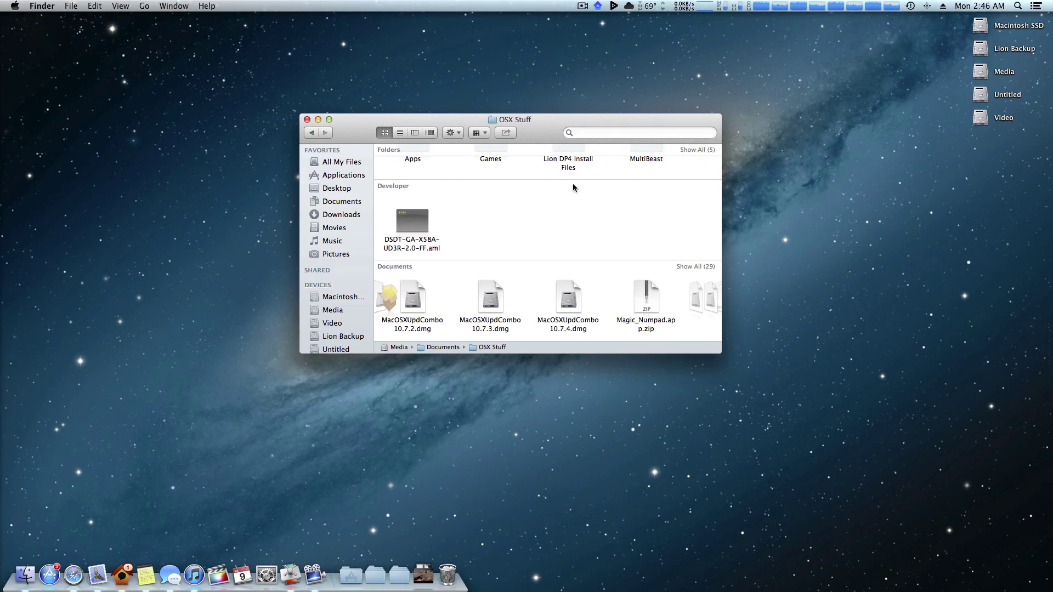
left_click(518, 285)
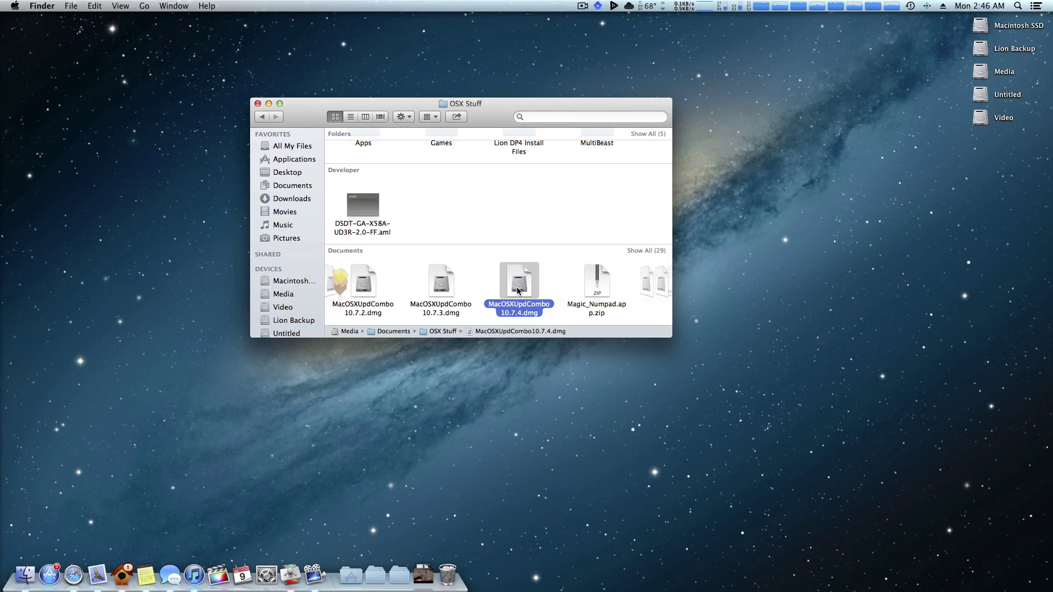
left_click(509, 233)
left_click(526, 276)
left_click(14, 5)
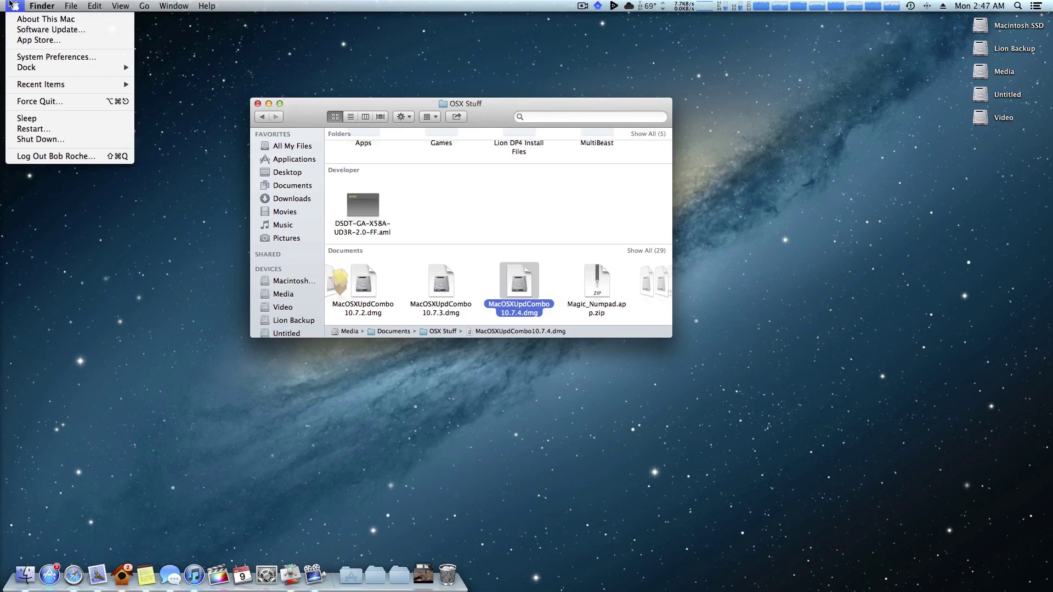
left_click(59, 31)
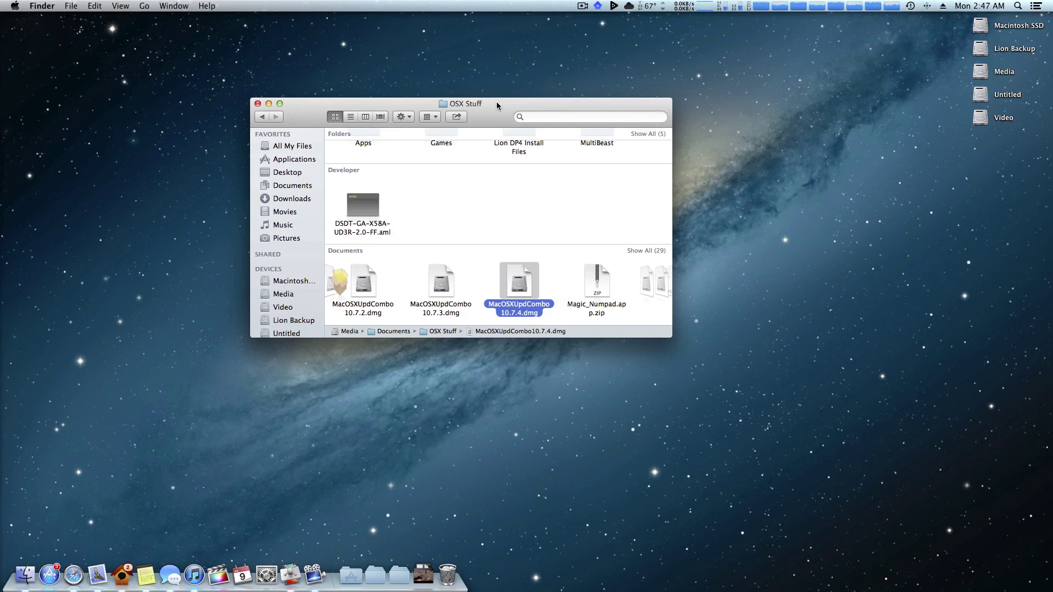
left_click_drag(496, 101, 507, 113)
left_click(15, 5)
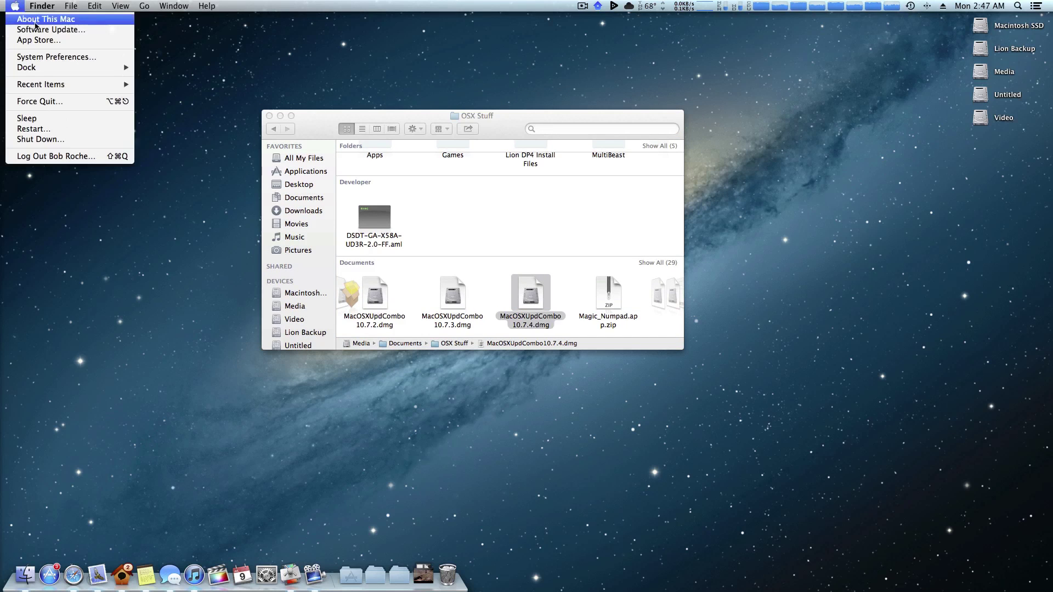
left_click(278, 116)
left_click(465, 176)
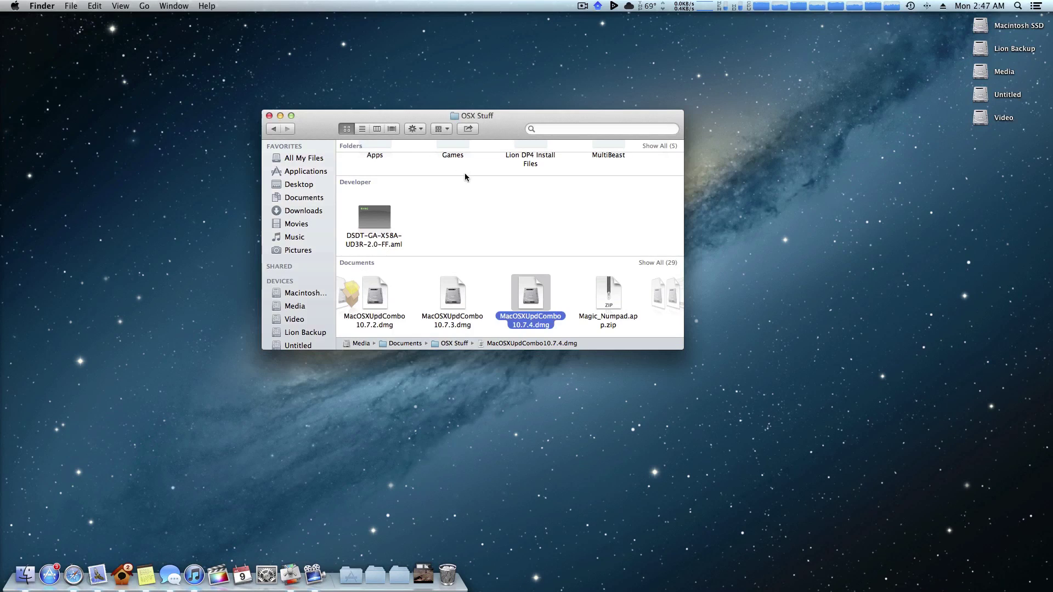
left_click_drag(518, 115, 497, 163)
left_click(575, 280)
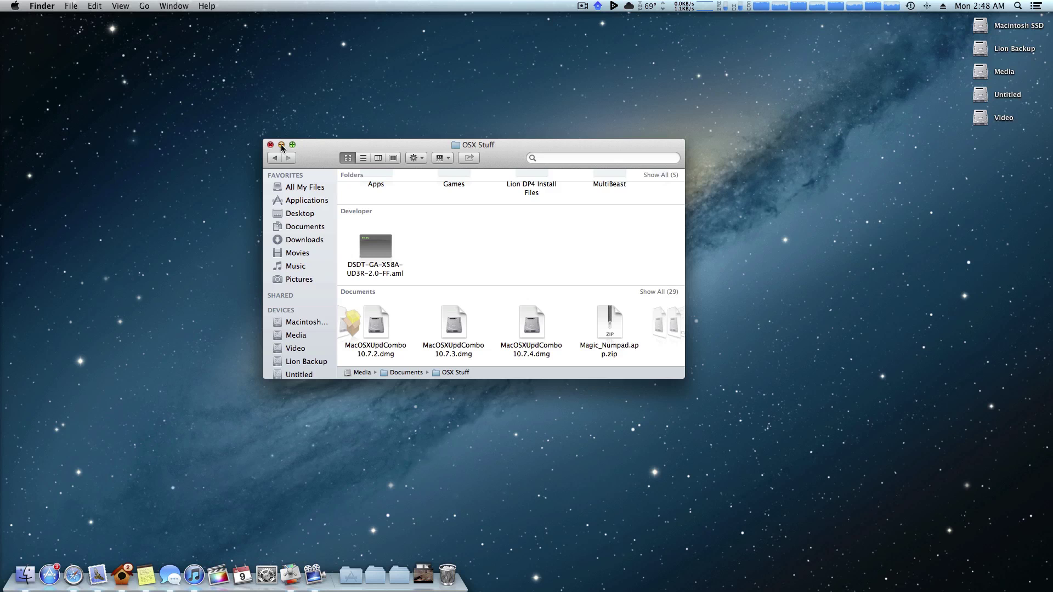
Open the MultiBeast folder in OSX Stuff and launch the MultiBeast 4.5.2 installer.
scroll(609, 222, "up", 3)
double_click(615, 211)
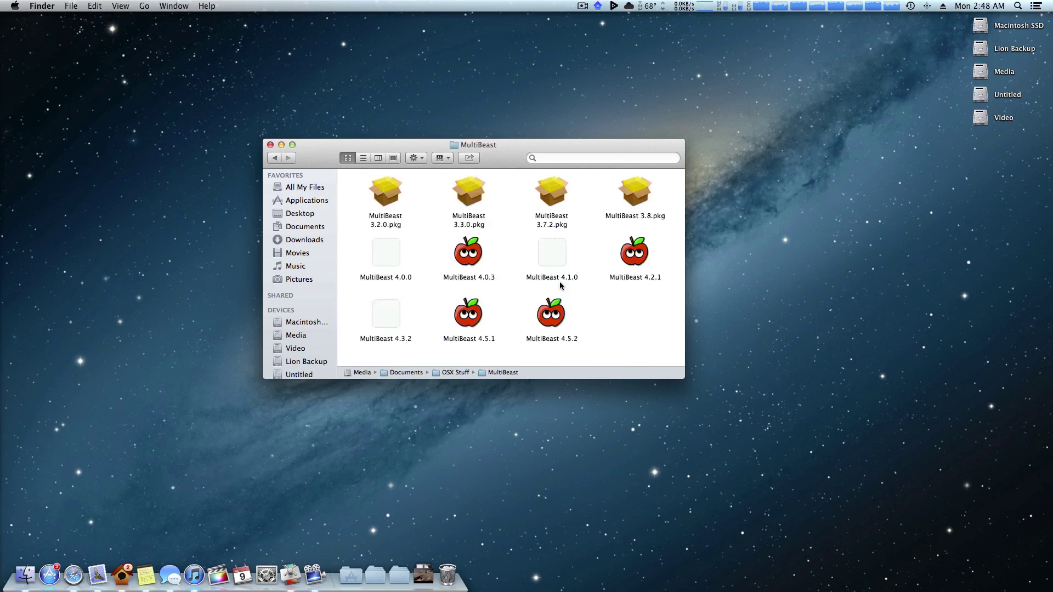
double_click(551, 313)
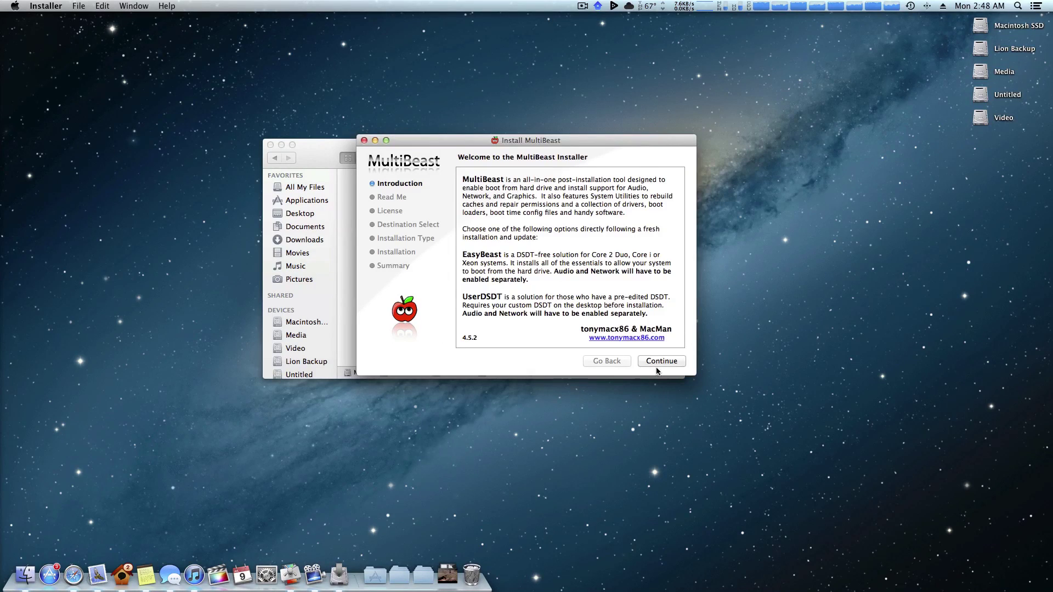
Continue past the Introduction and Read Me pages and agree to the licence.
left_click(659, 363)
left_click(662, 361)
left_click(661, 361)
left_click(608, 228)
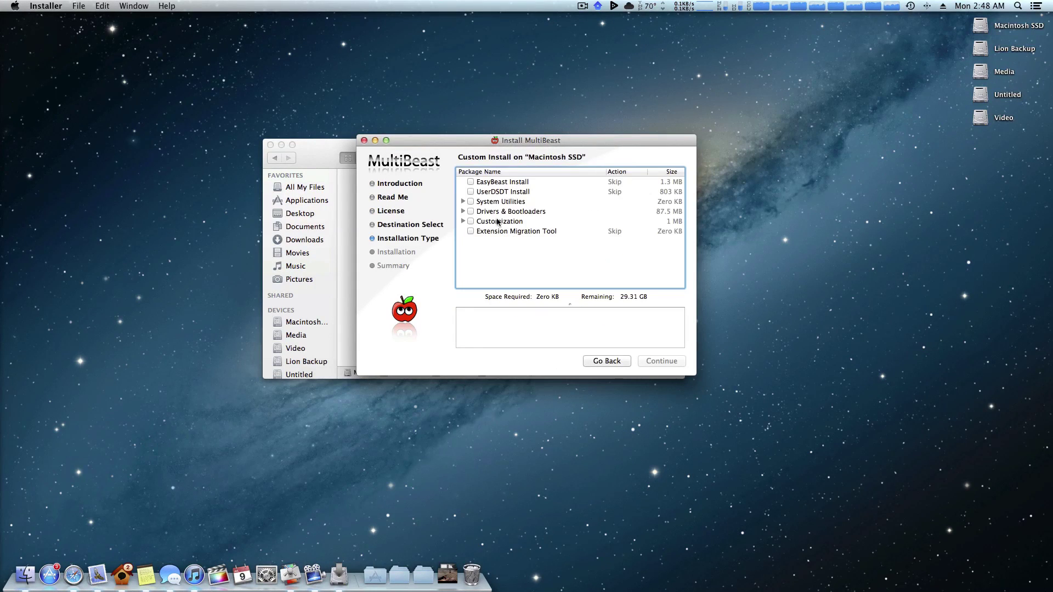
Expand Drivers & Bootloaders > Kexts & Enablers > Audio > Realtek ALC8xx > Patched AppleHDA and tick ALC889.
left_click(463, 211)
left_click(471, 221)
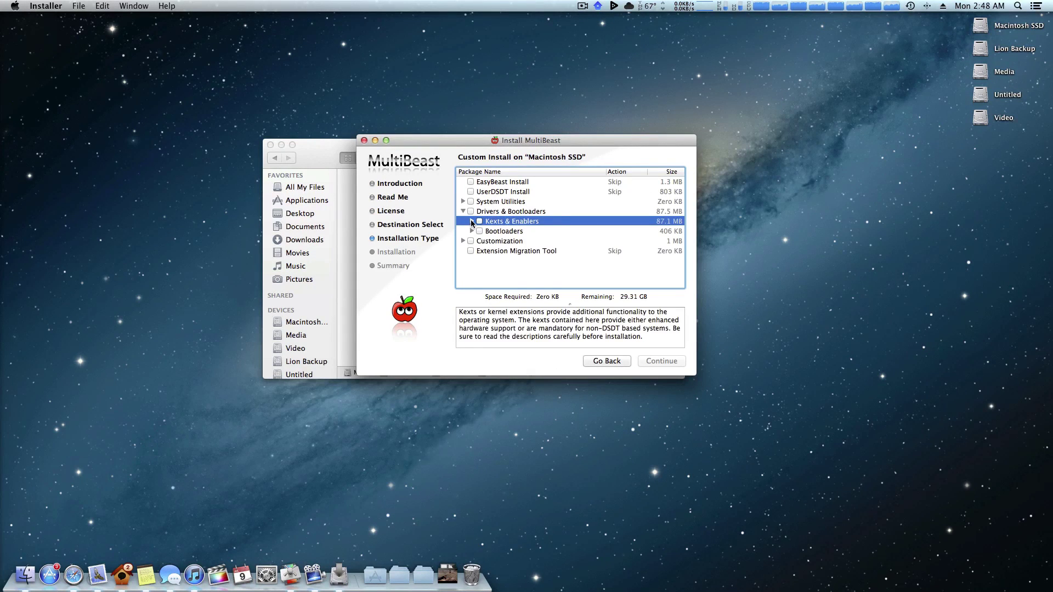
left_click(471, 221)
left_click(481, 231)
left_click(490, 241)
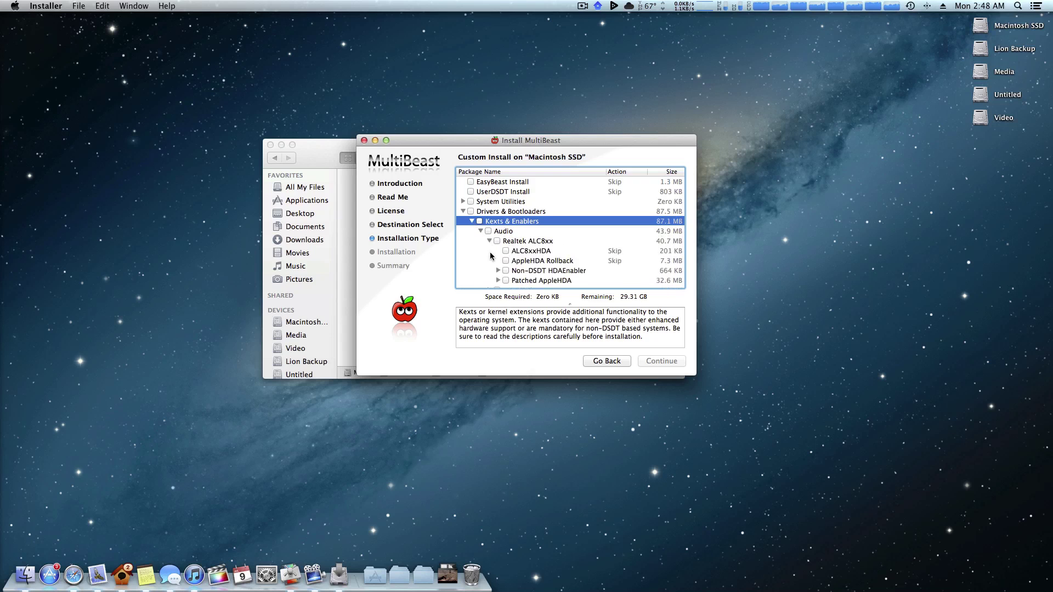
scroll(494, 249, "down", 4)
left_click(498, 237)
scroll(511, 241, "down", 3)
left_click(524, 239)
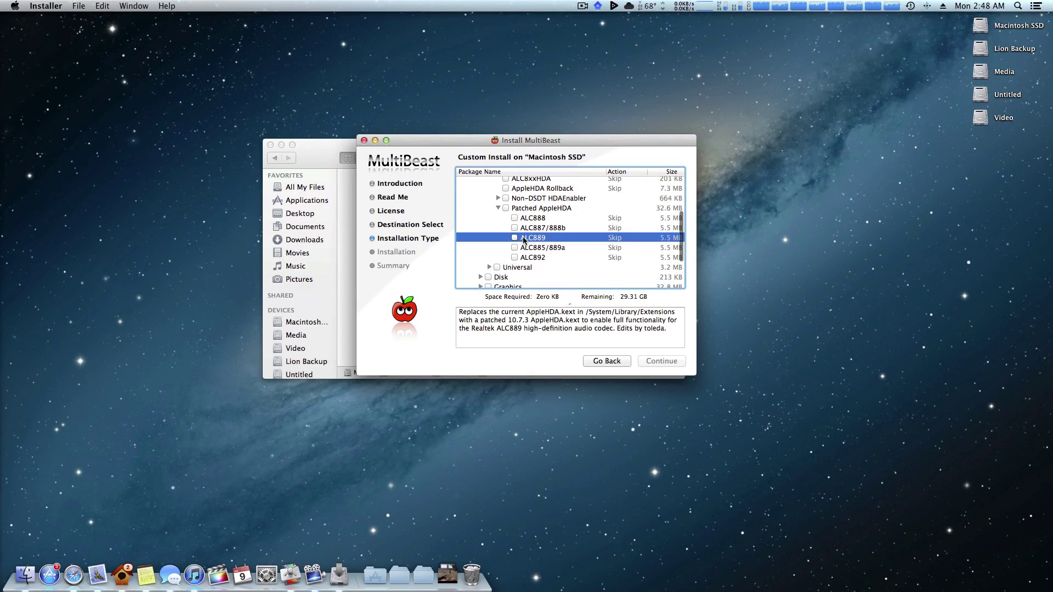
left_click(515, 238)
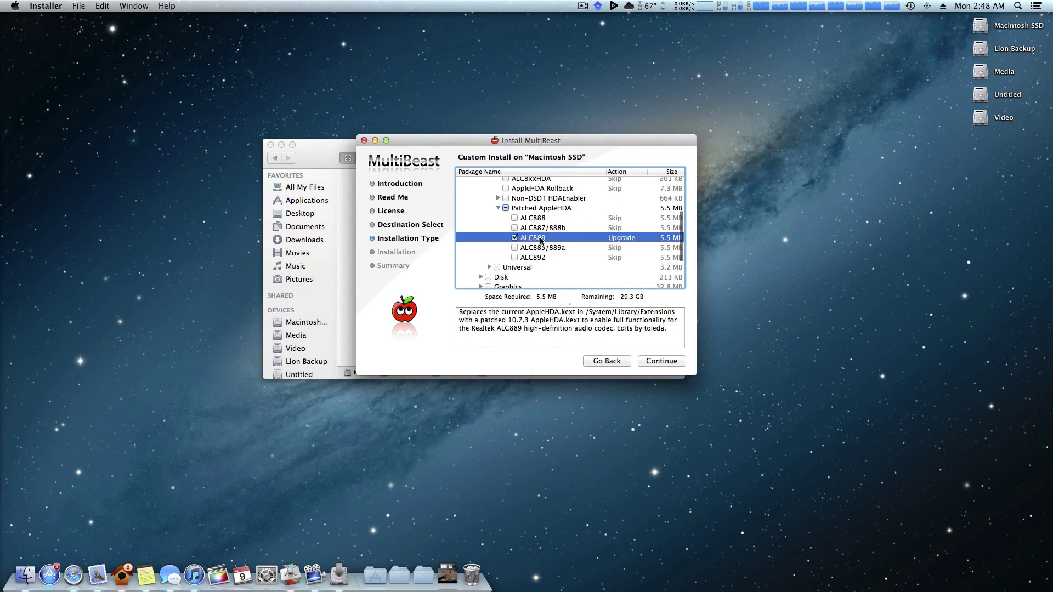
left_click_drag(418, 141, 471, 88)
left_click(9, 5)
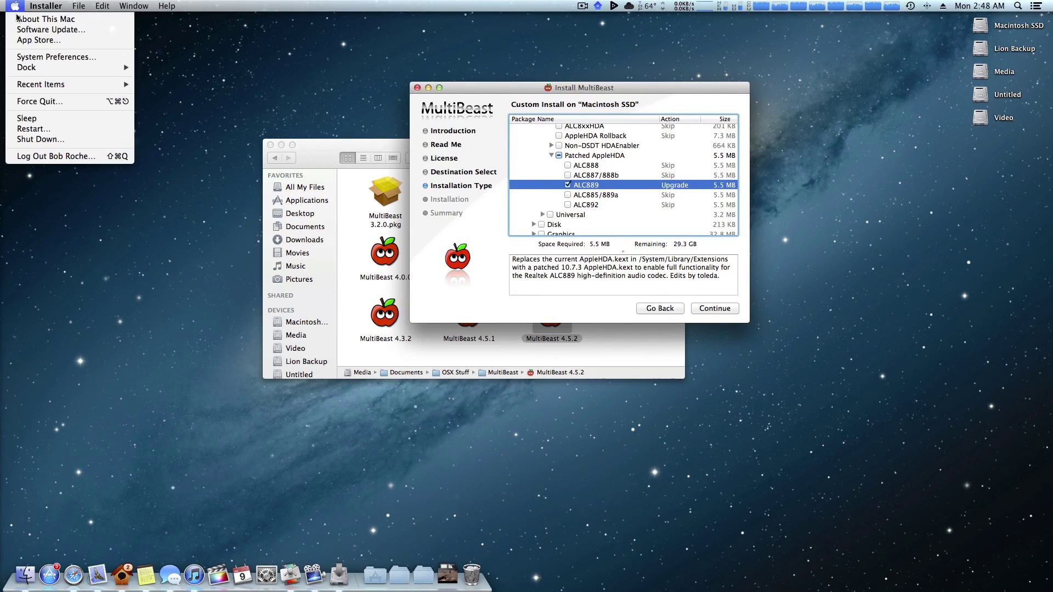
left_click(245, 38)
left_click_drag(519, 87, 236, 73)
left_click_drag(303, 74, 286, 86)
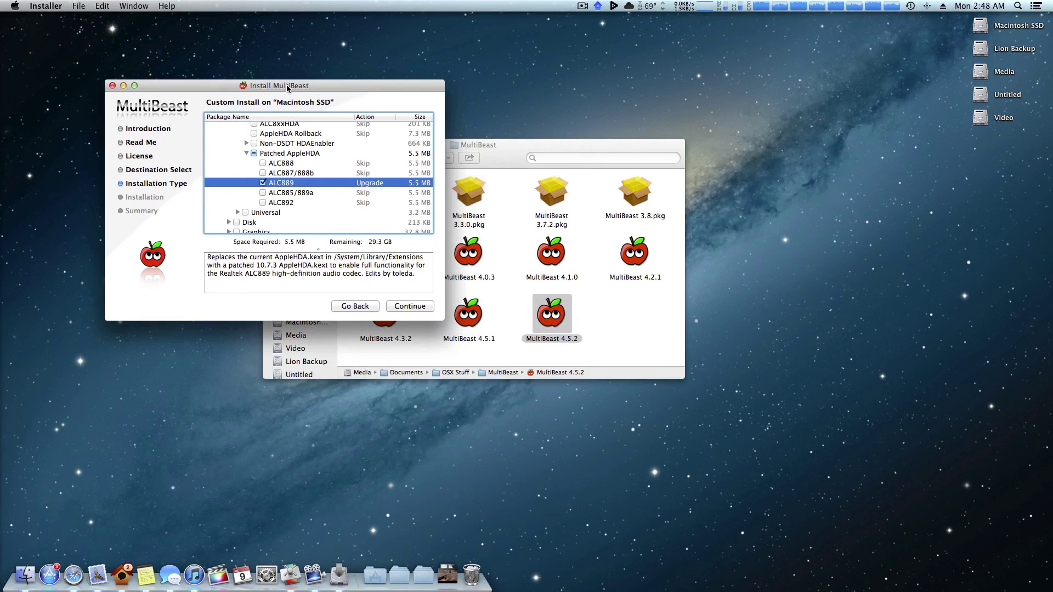
left_click(21, 6)
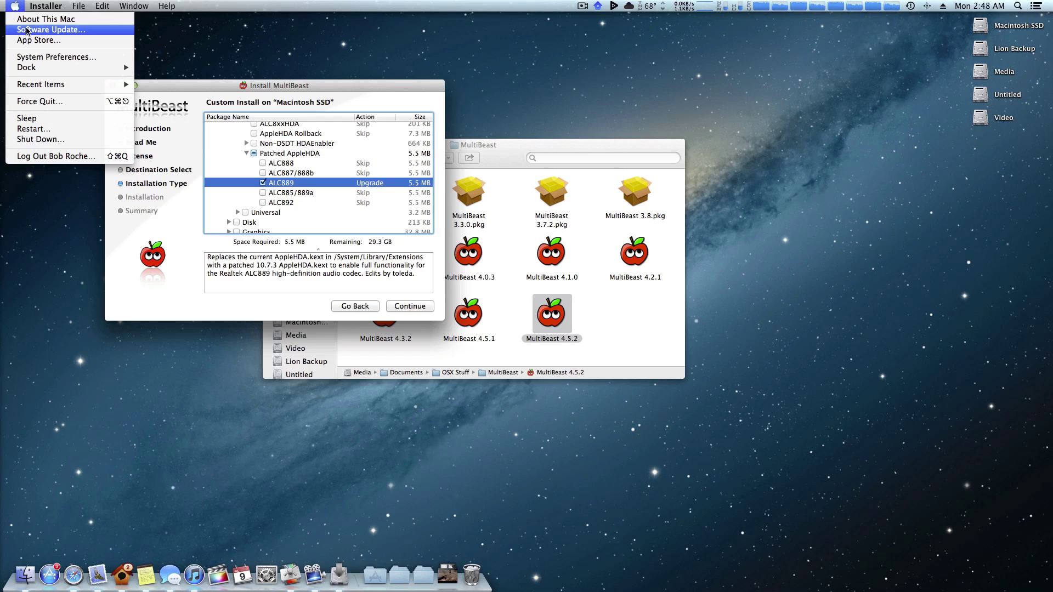
left_click(147, 34)
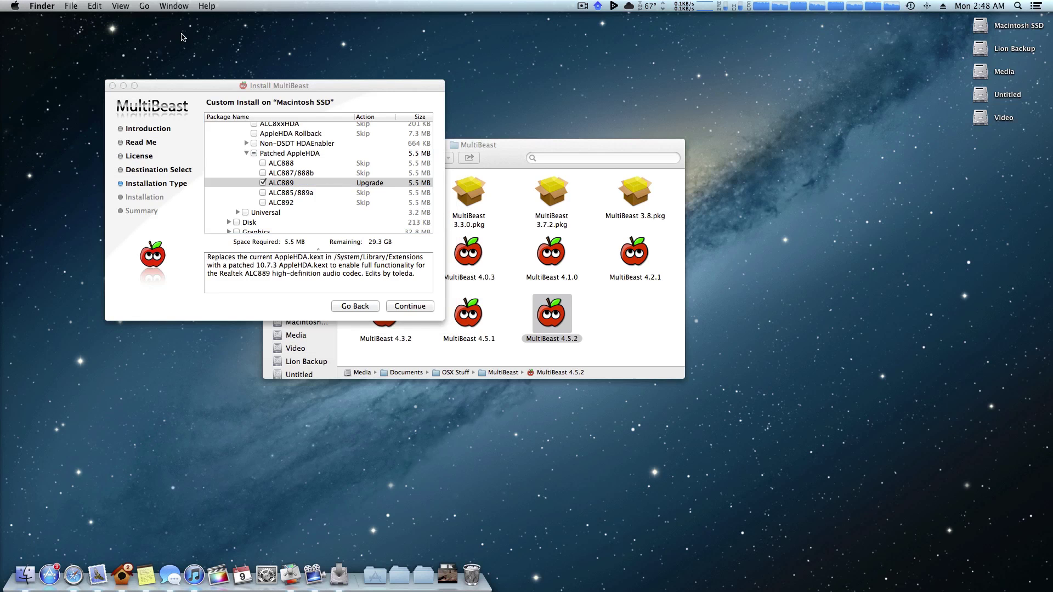
left_click_drag(216, 91, 426, 84)
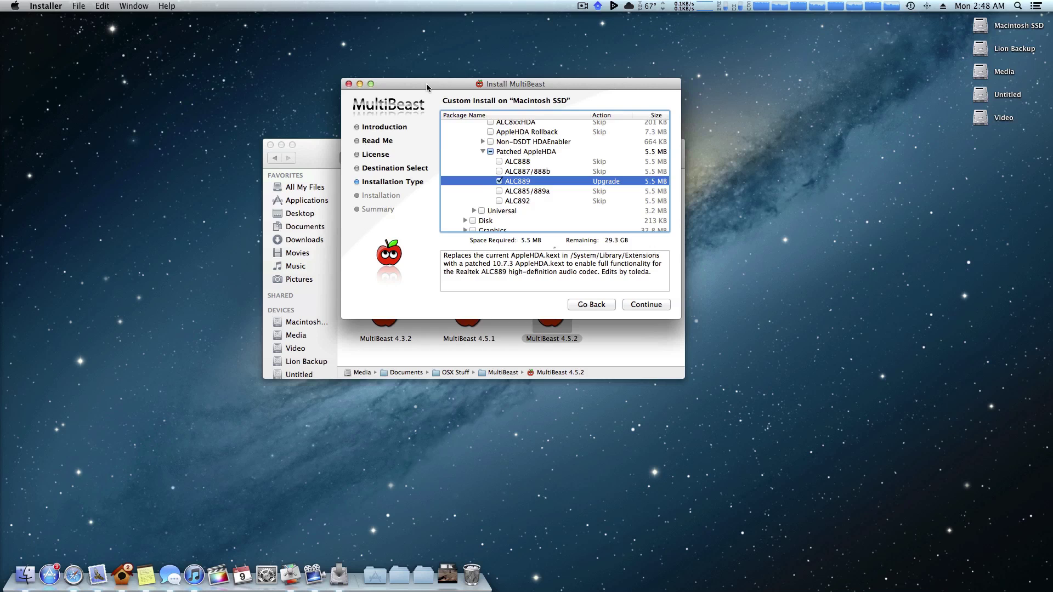
scroll(500, 148, "up", 5)
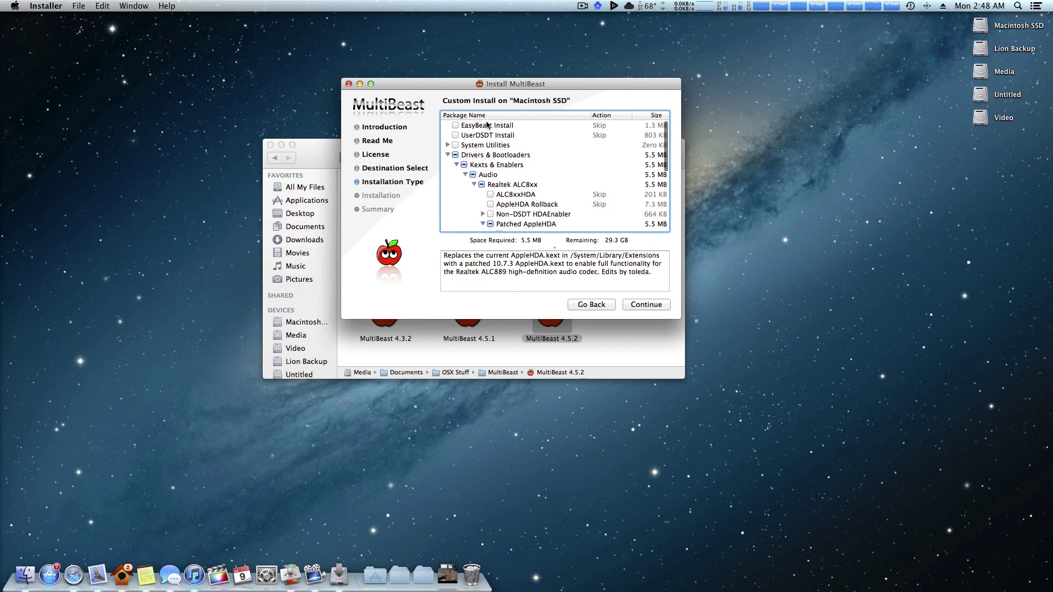
left_click(492, 135)
left_click(494, 145)
scroll(495, 151, "down", 5)
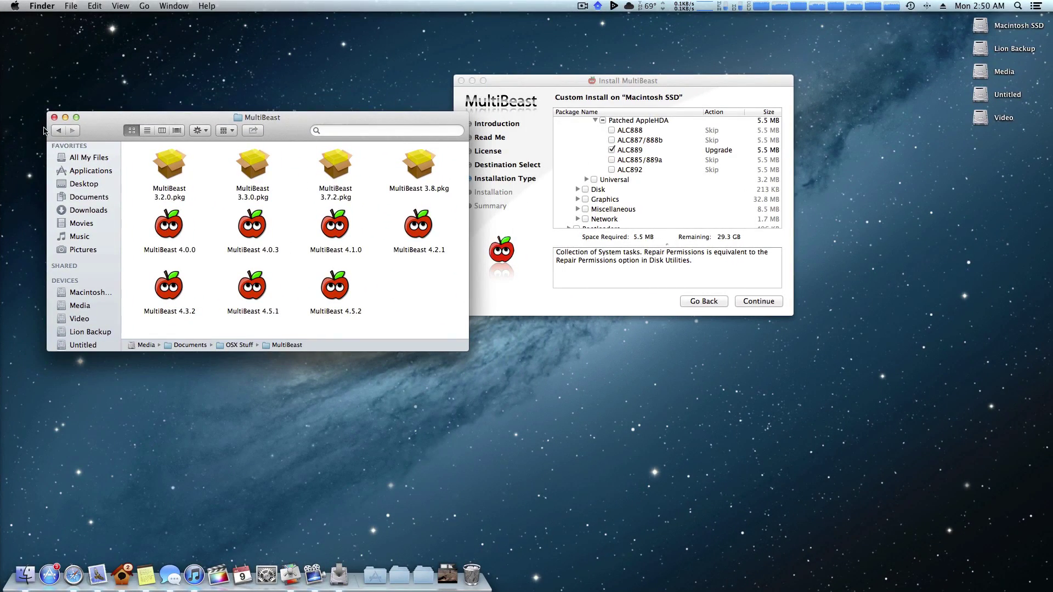
Select MultiBeast 3.2.0.pkg and reposition the Finder and installer windows.
left_click(160, 161)
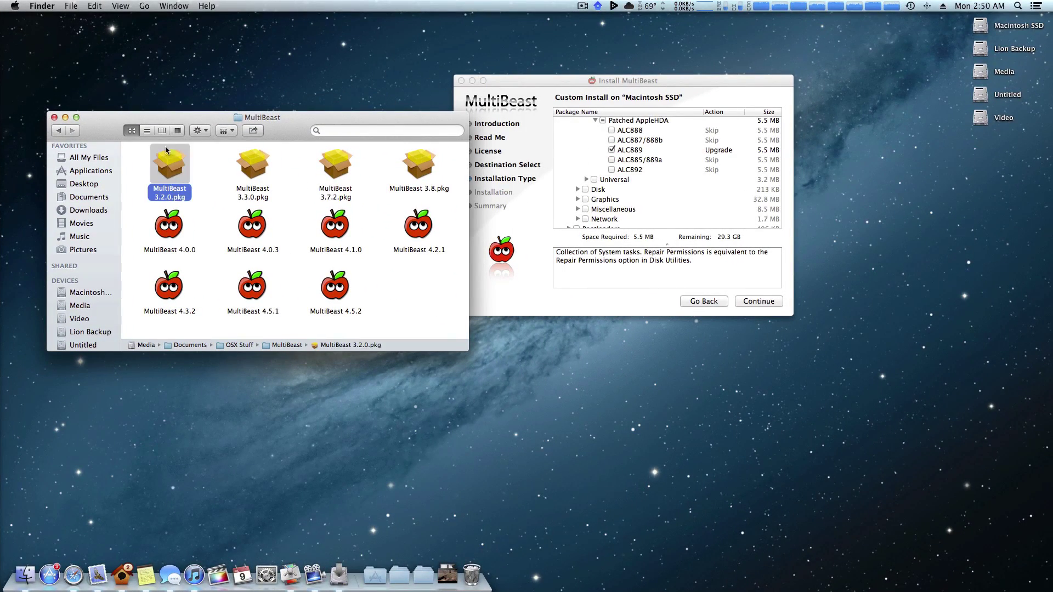
left_click_drag(297, 135, 280, 122)
left_click_drag(577, 85, 585, 98)
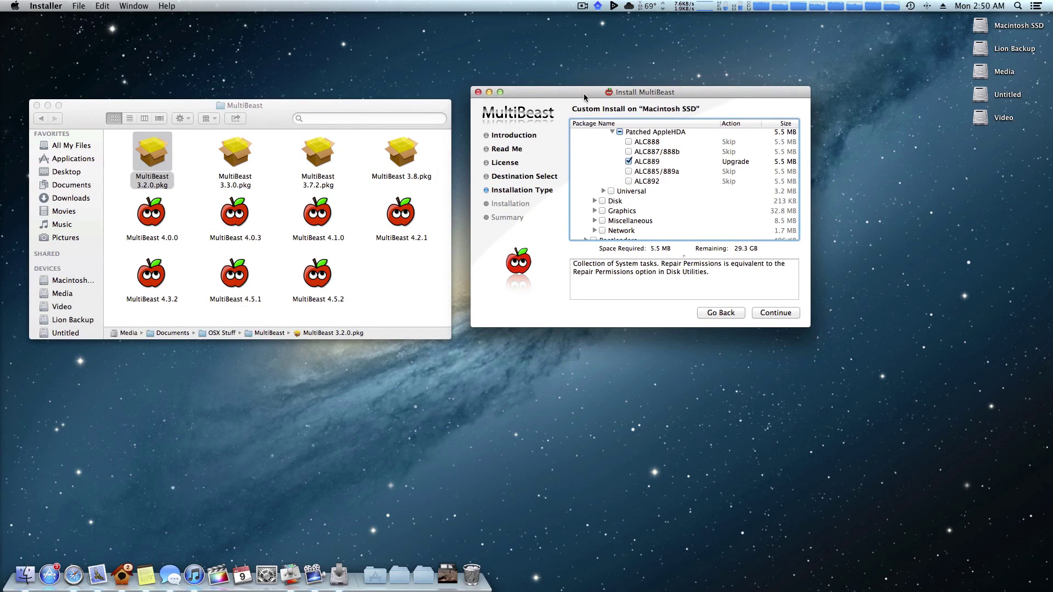
left_click(14, 5)
left_click(15, 5)
View the ALC889 and Non-DSDT HDAEnabler package descriptions in the installer.
scroll(661, 194, "up", 5)
scroll(640, 163, "down", 5)
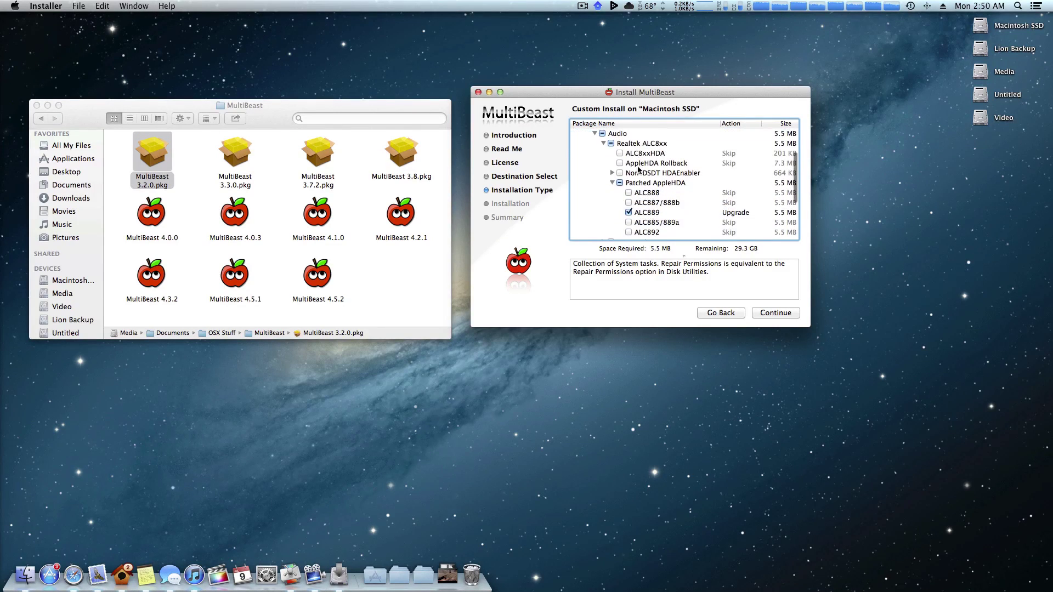
left_click(648, 213)
left_click(641, 174)
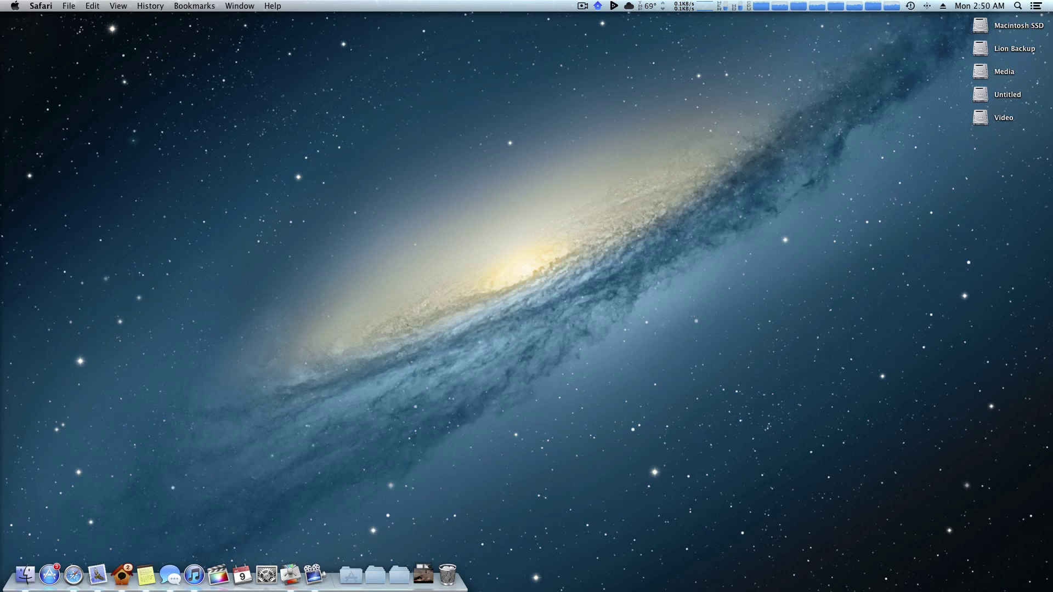
key("ctrl+Left")
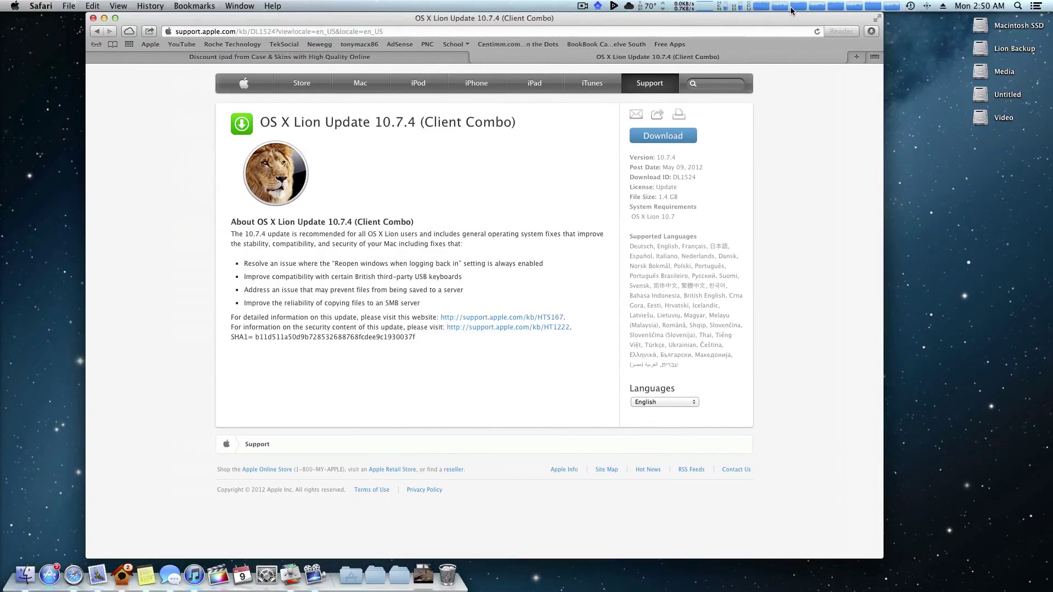
left_click_drag(503, 21, 525, 20)
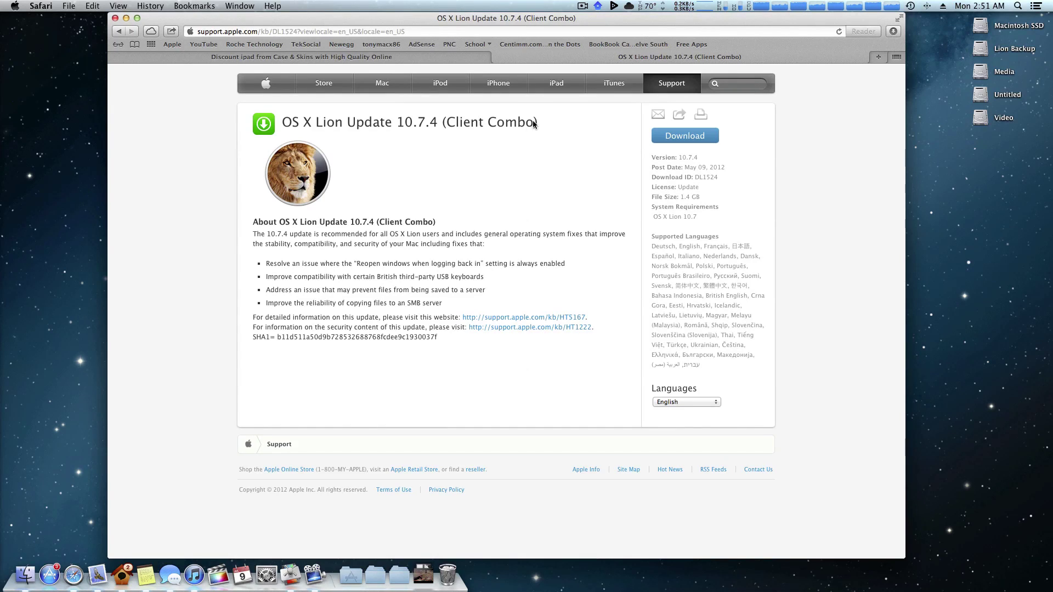
left_click_drag(536, 122, 406, 124)
left_click(413, 123)
key("F11")
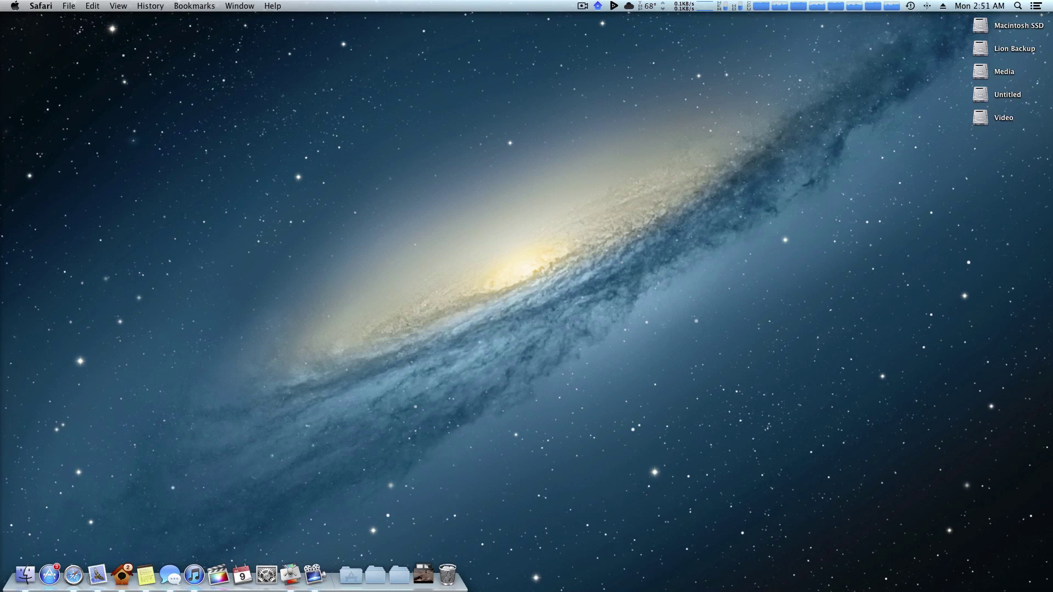
left_click(64, 125)
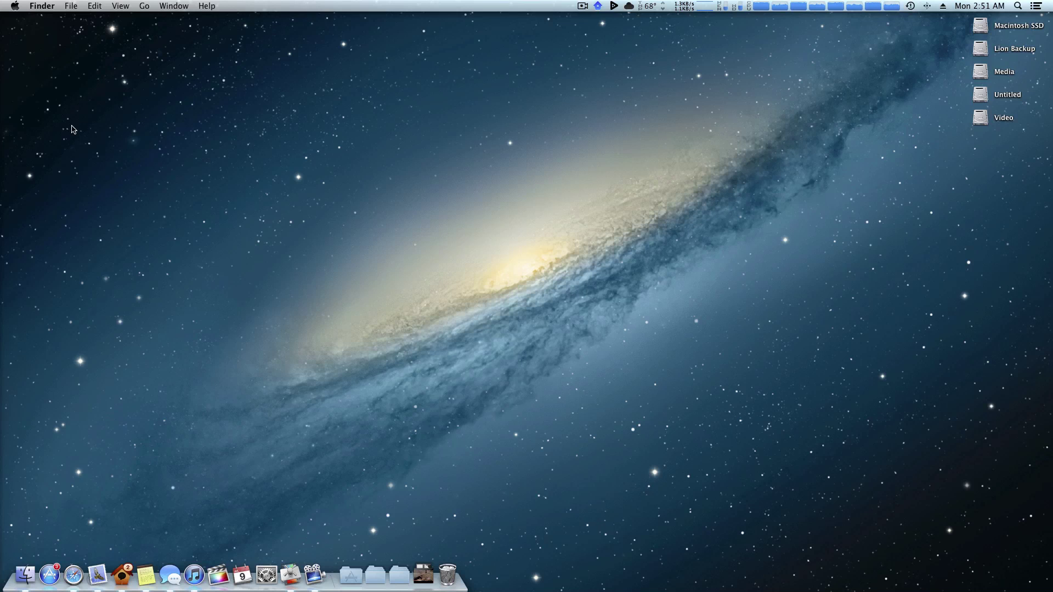
left_click(15, 6)
mouse_move(42, 6)
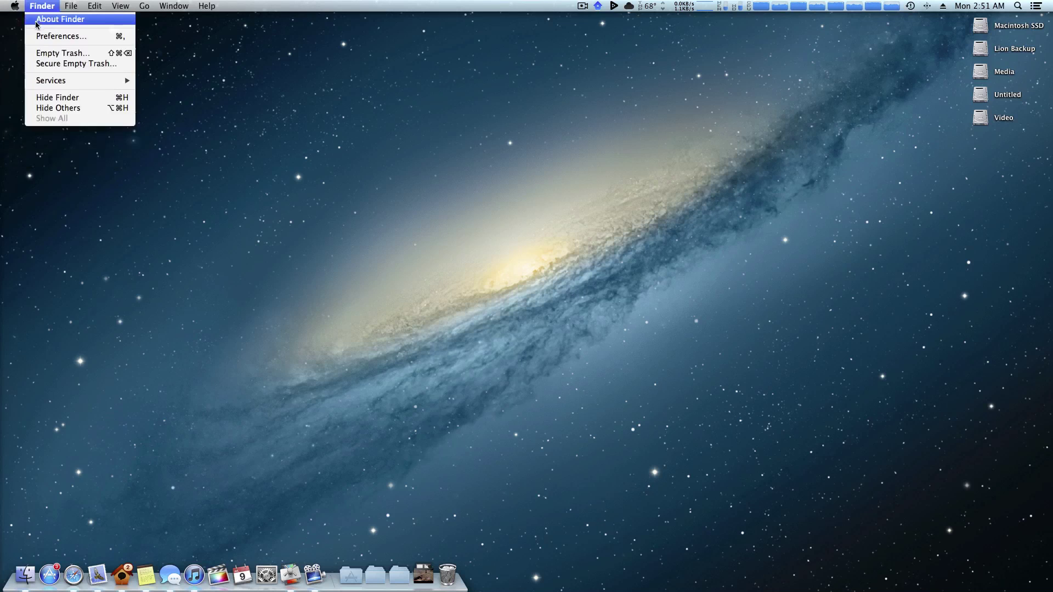
left_click(284, 76)
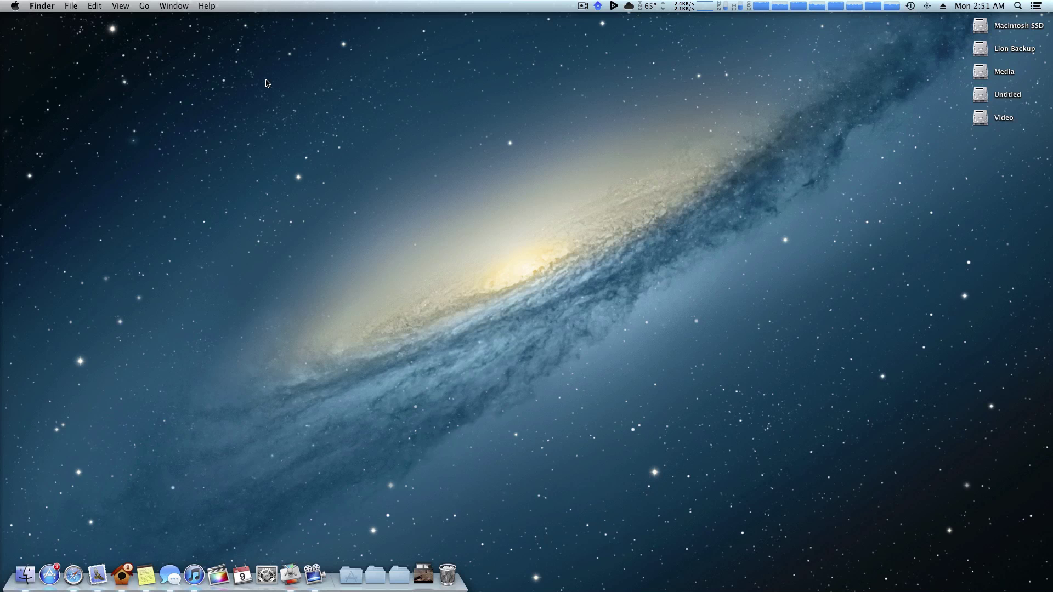
left_click(18, 5)
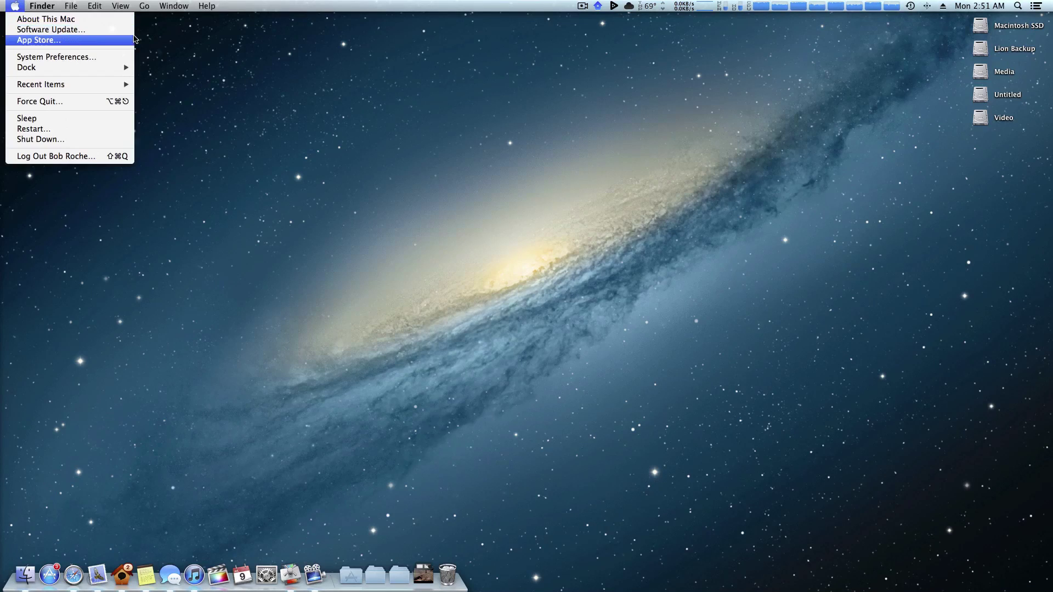
left_click(234, 44)
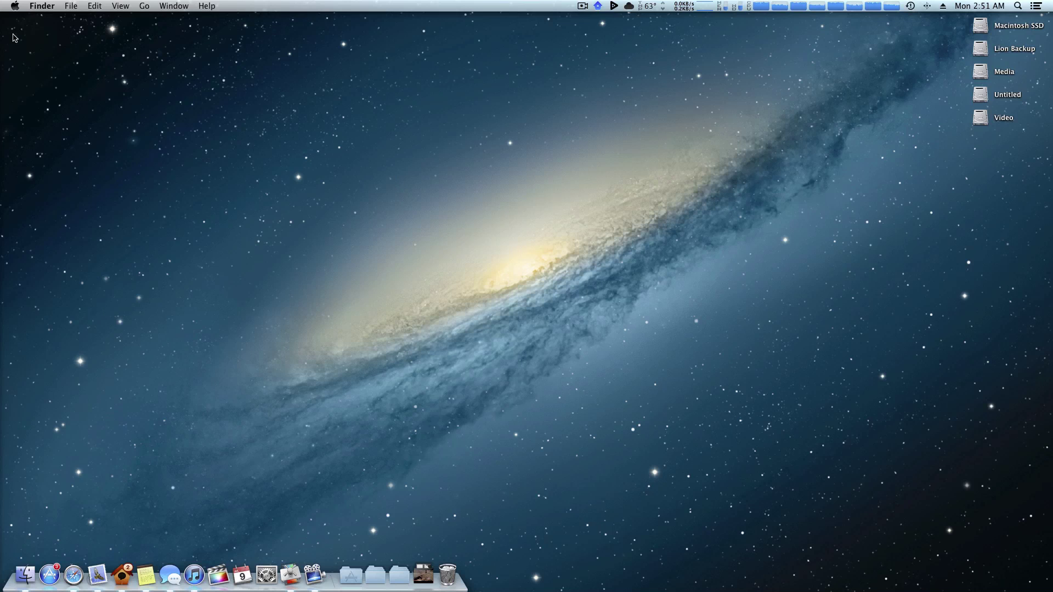
left_click(16, 4)
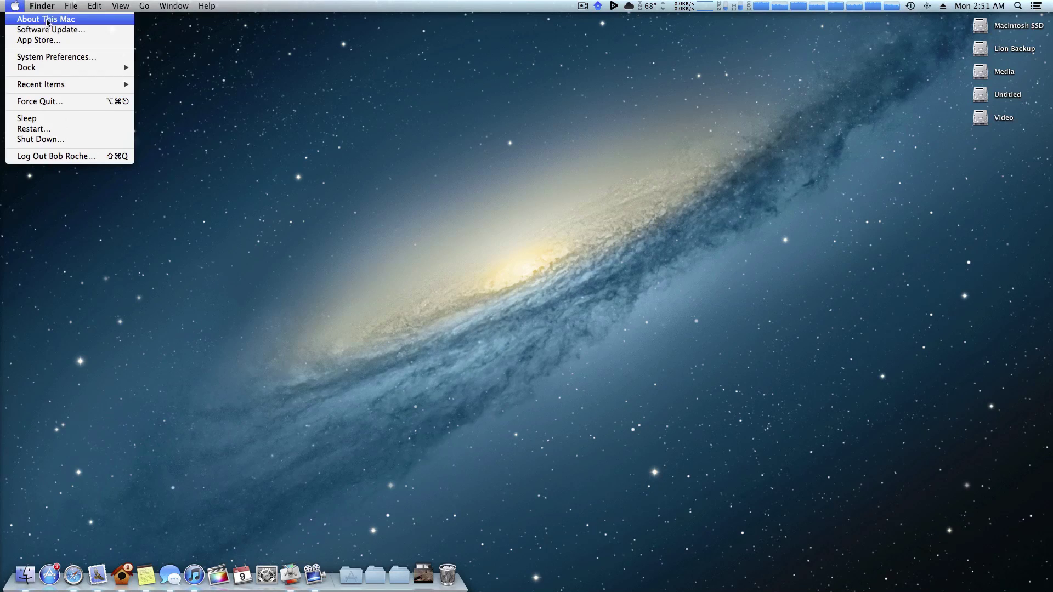
left_click(23, 10)
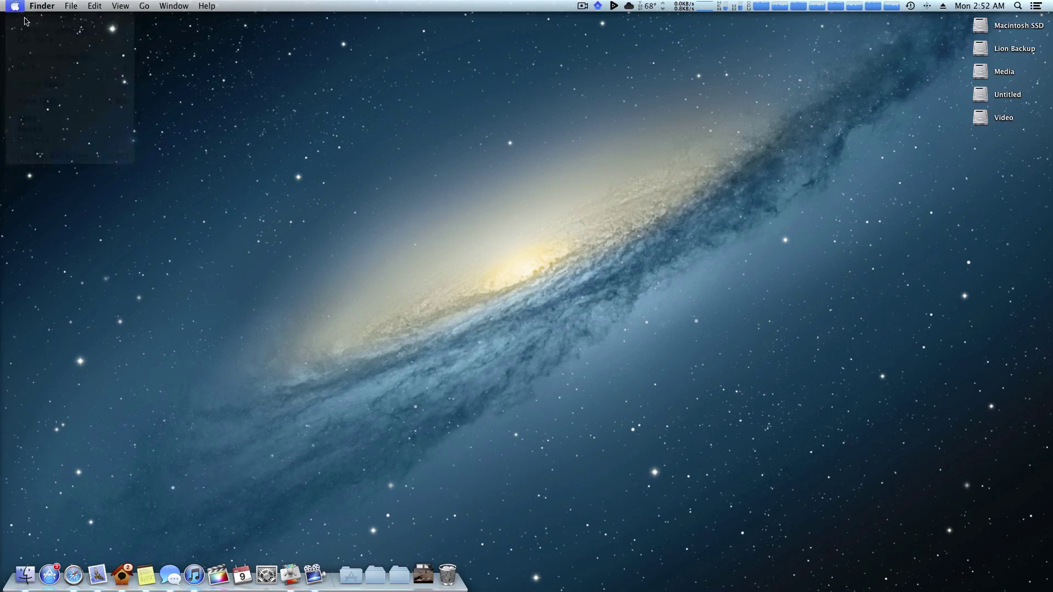